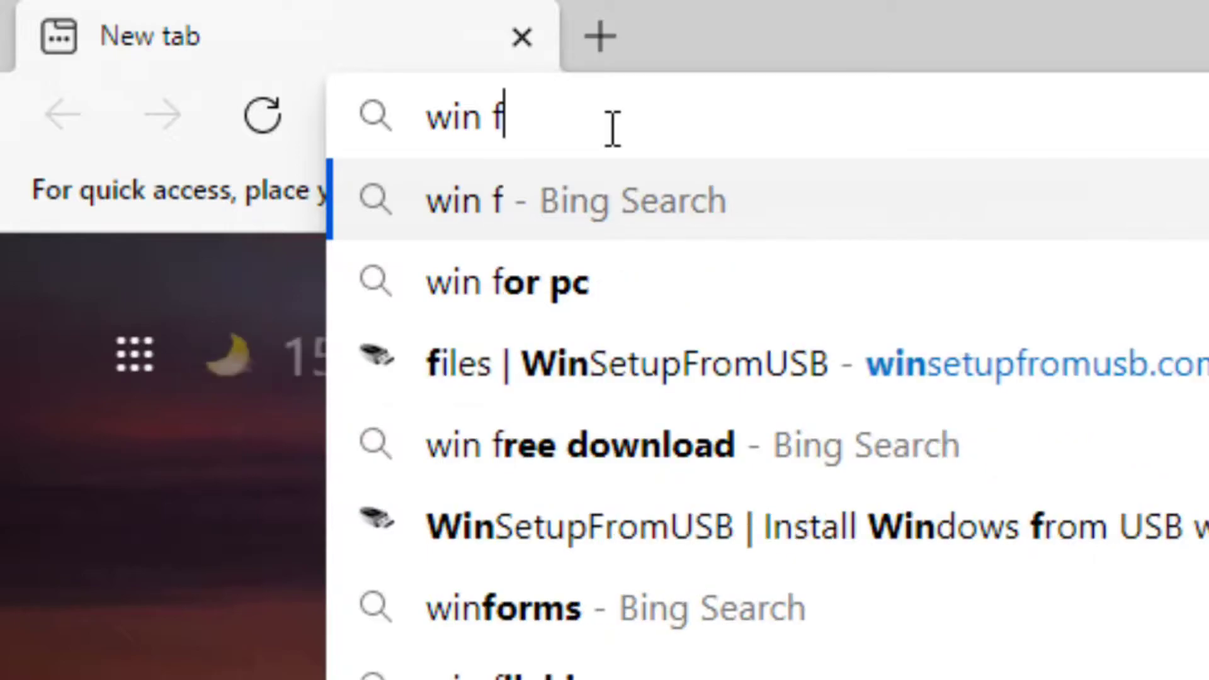
- Search the web for "win setup from usb" and open the official WinSetupFromUSB website
{"action": "type", "text": "p from usb"}
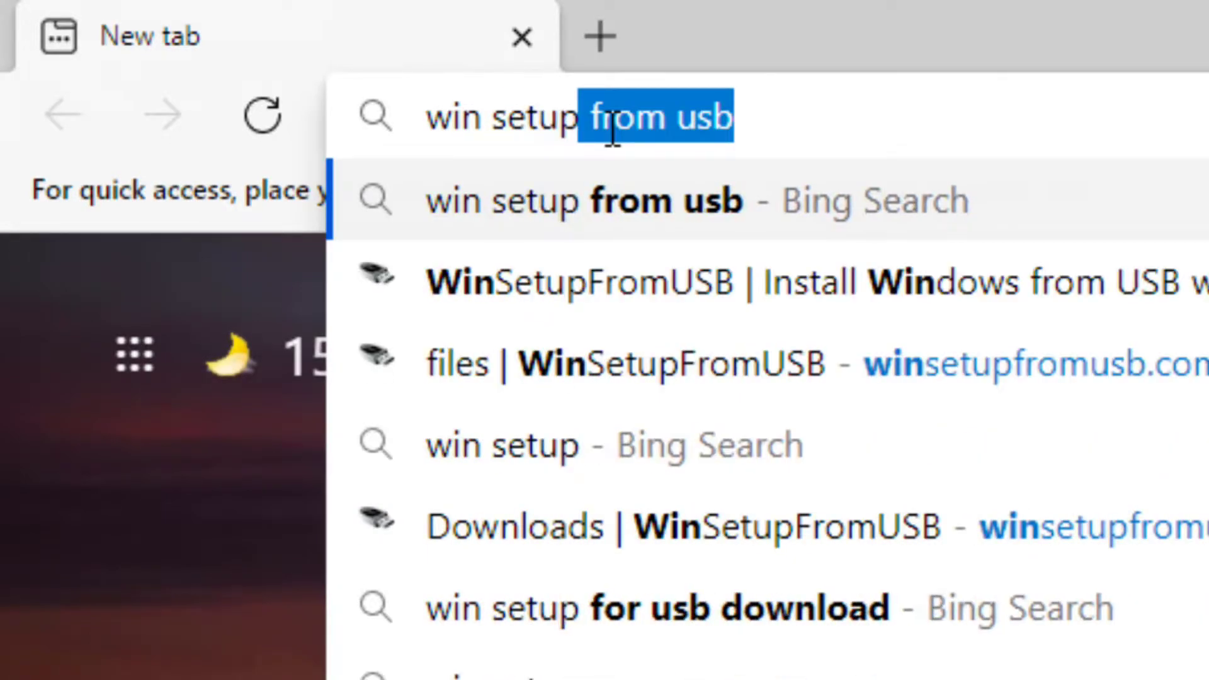
{"action": "key", "text": "Right"}
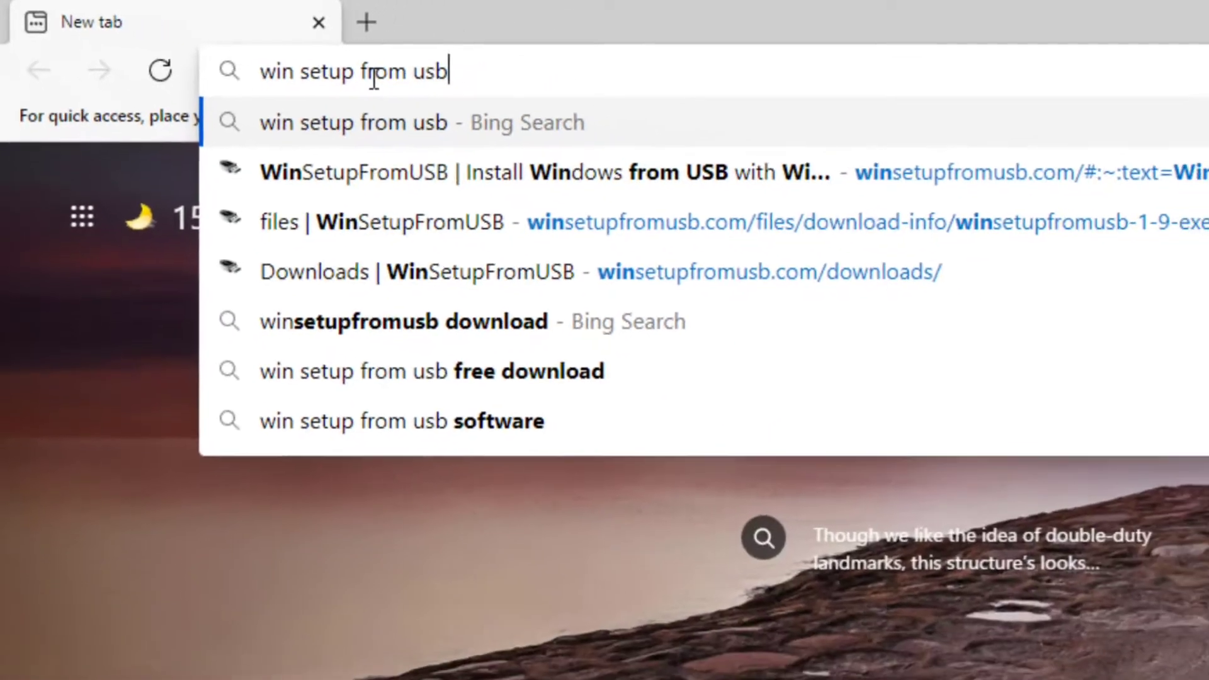
{"action": "key", "text": "Return"}
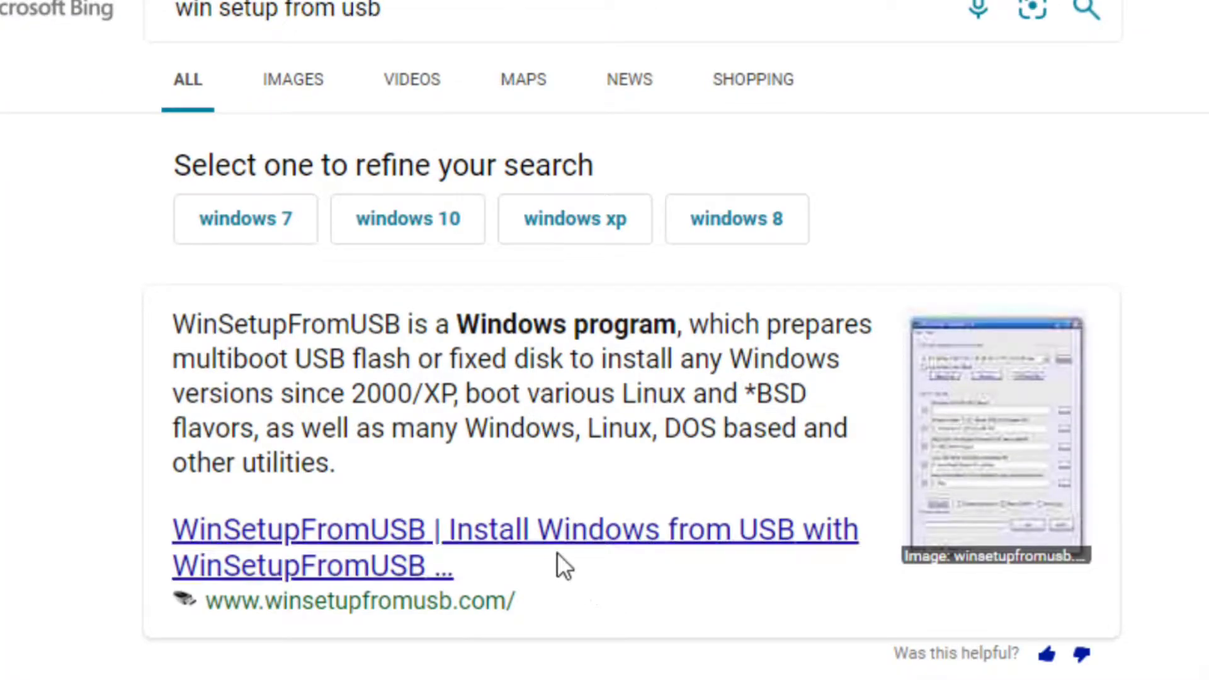
{"action": "left_click", "coordinate": [532, 533]}
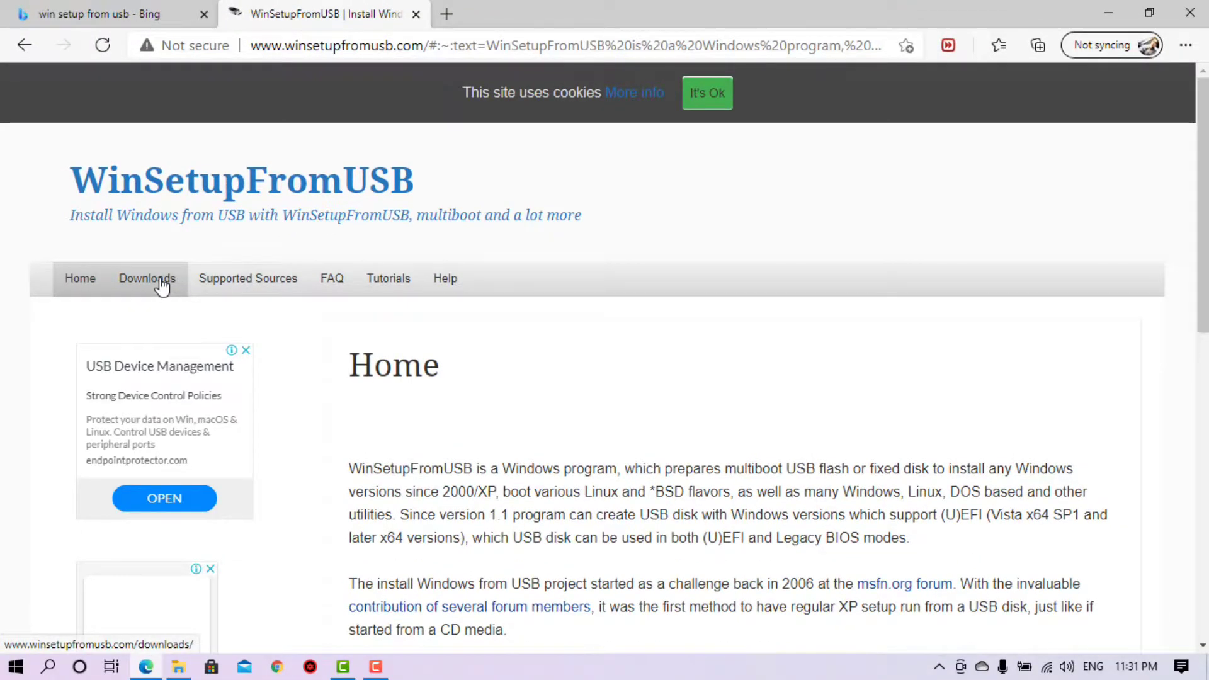
- Start downloading WinSetupFromUSB 1.9.exe from the site's Downloads page
{"action": "left_click", "coordinate": [162, 284]}
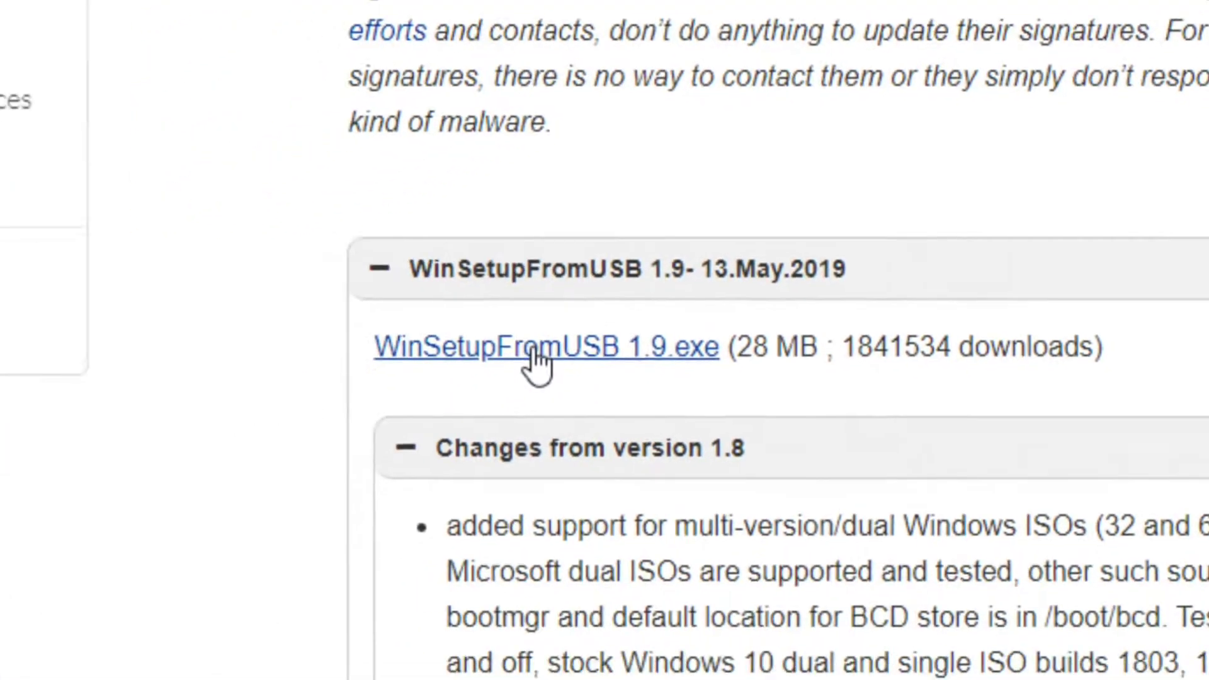
{"action": "left_click", "coordinate": [534, 354]}
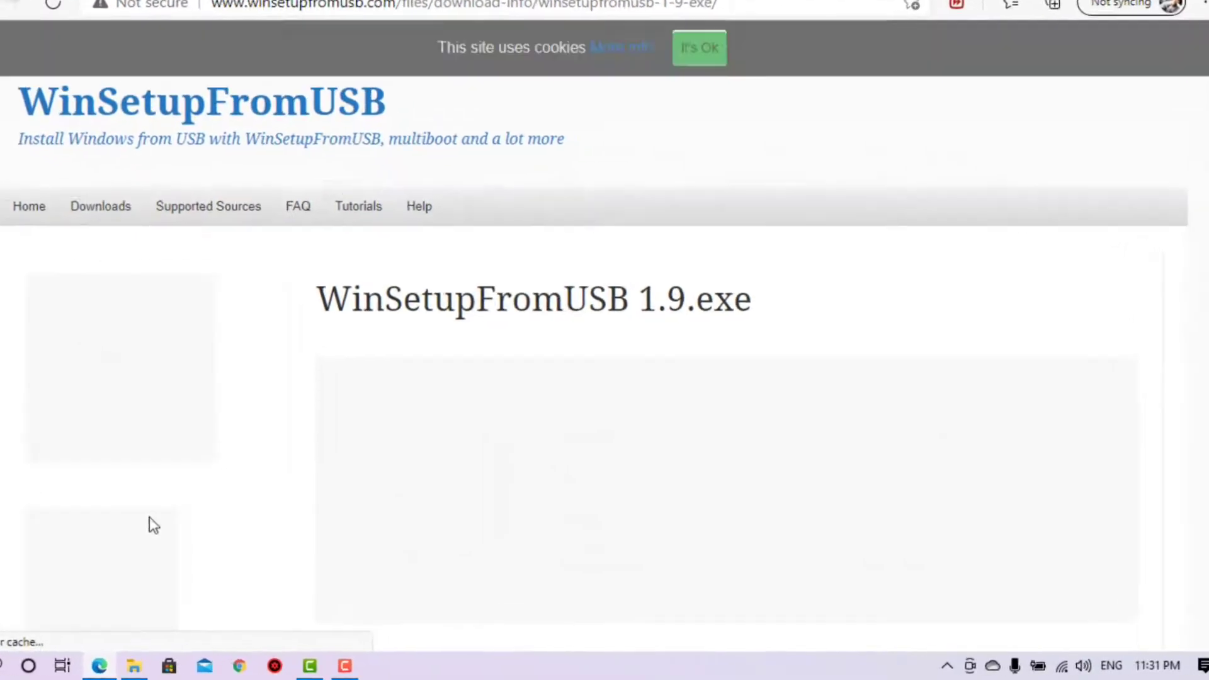
{"action": "scroll", "coordinate": [264, 429], "scroll_direction": "down", "scroll_amount": 5}
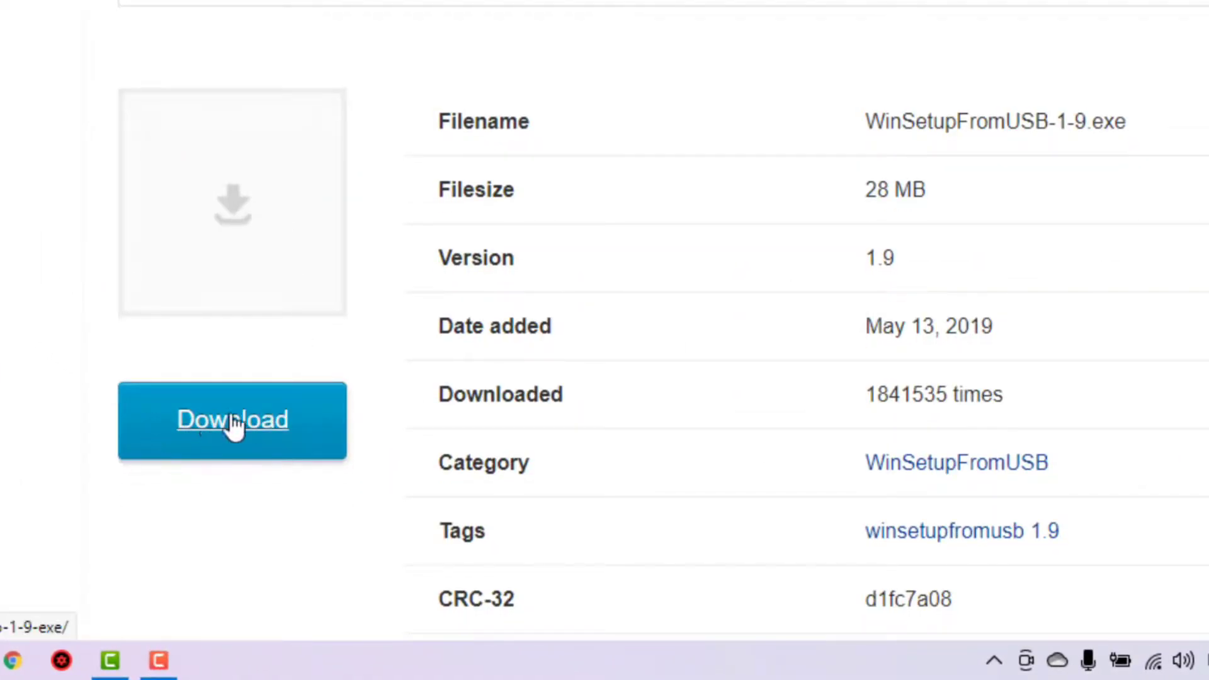
{"action": "left_click", "coordinate": [217, 428]}
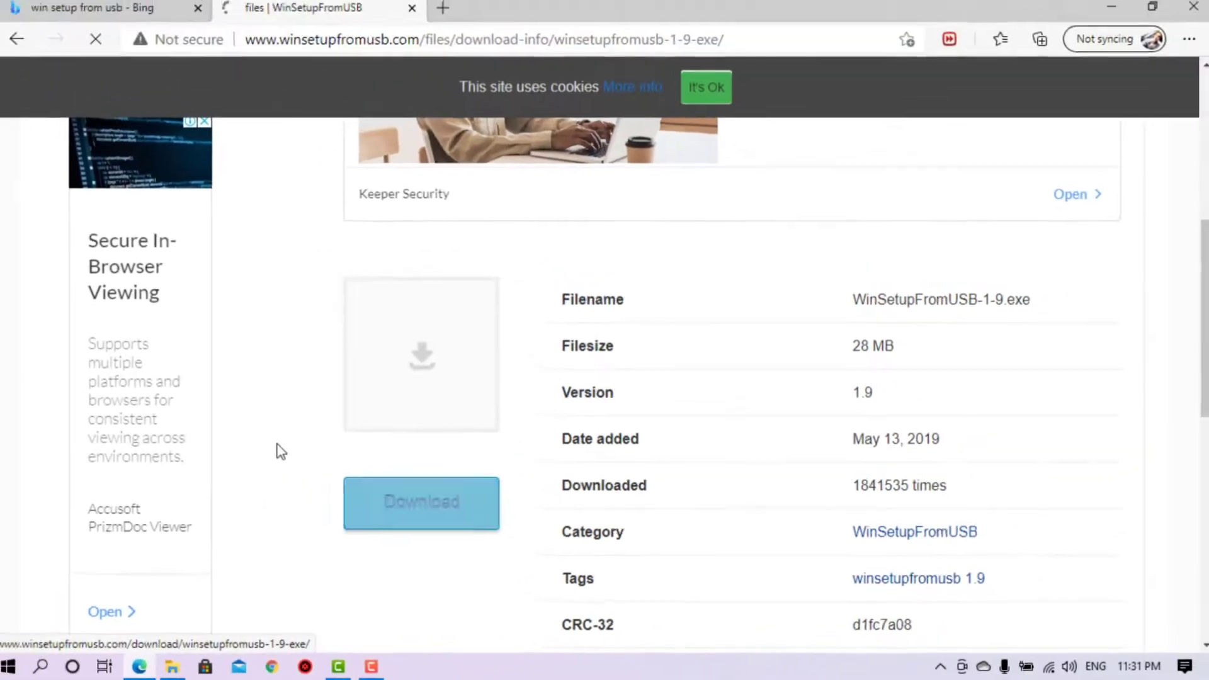
{"action": "scroll", "coordinate": [163, 327], "scroll_direction": "down", "scroll_amount": 3}
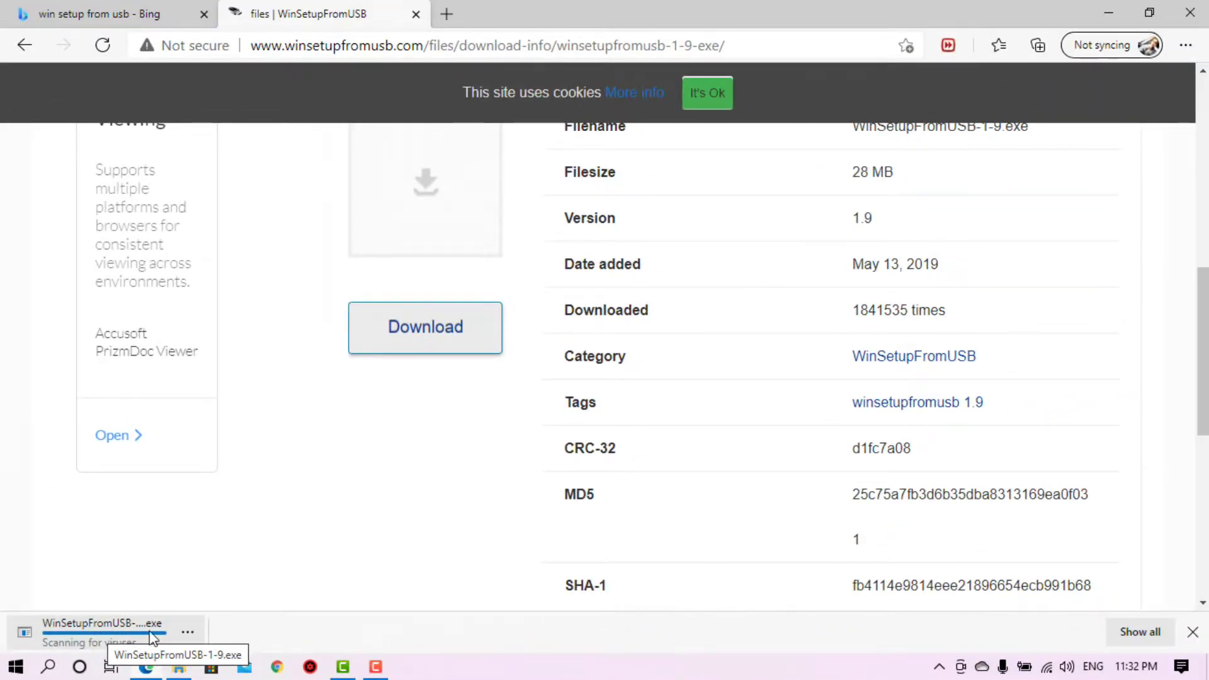
- Cancel the WinSetupFromUSB download and close the PowerDirector folder window and the browser
{"action": "left_click", "coordinate": [187, 631]}
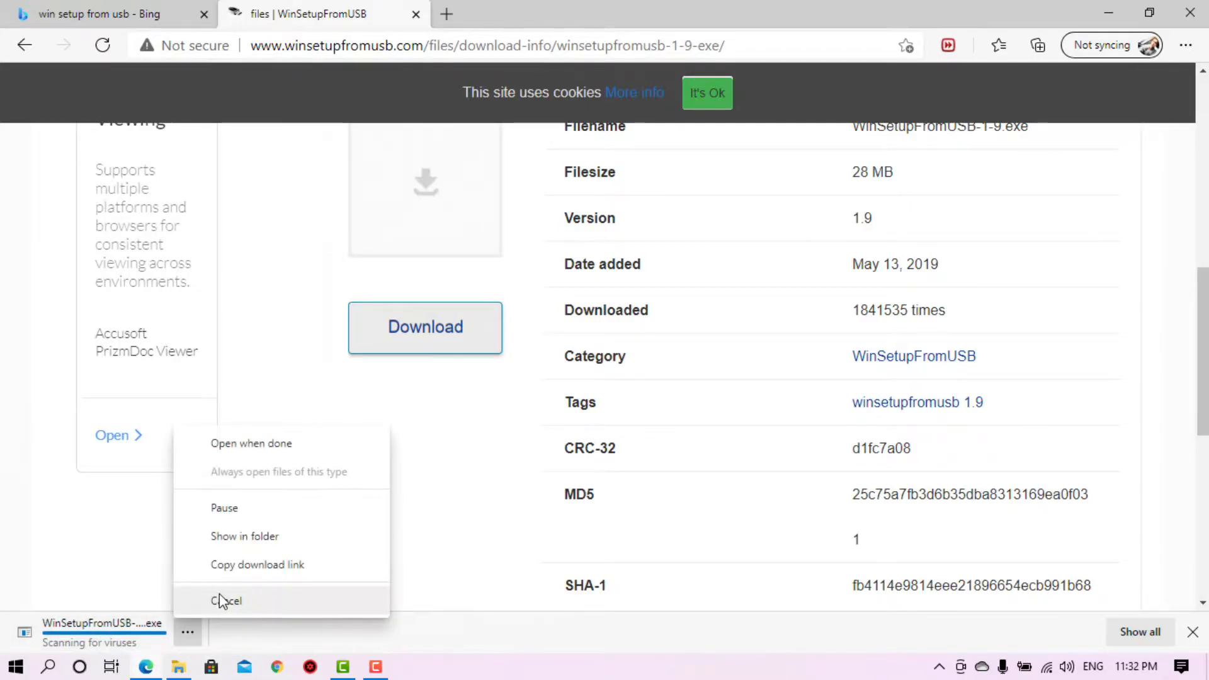
{"action": "left_click", "coordinate": [221, 601]}
{"action": "left_click", "coordinate": [180, 666]}
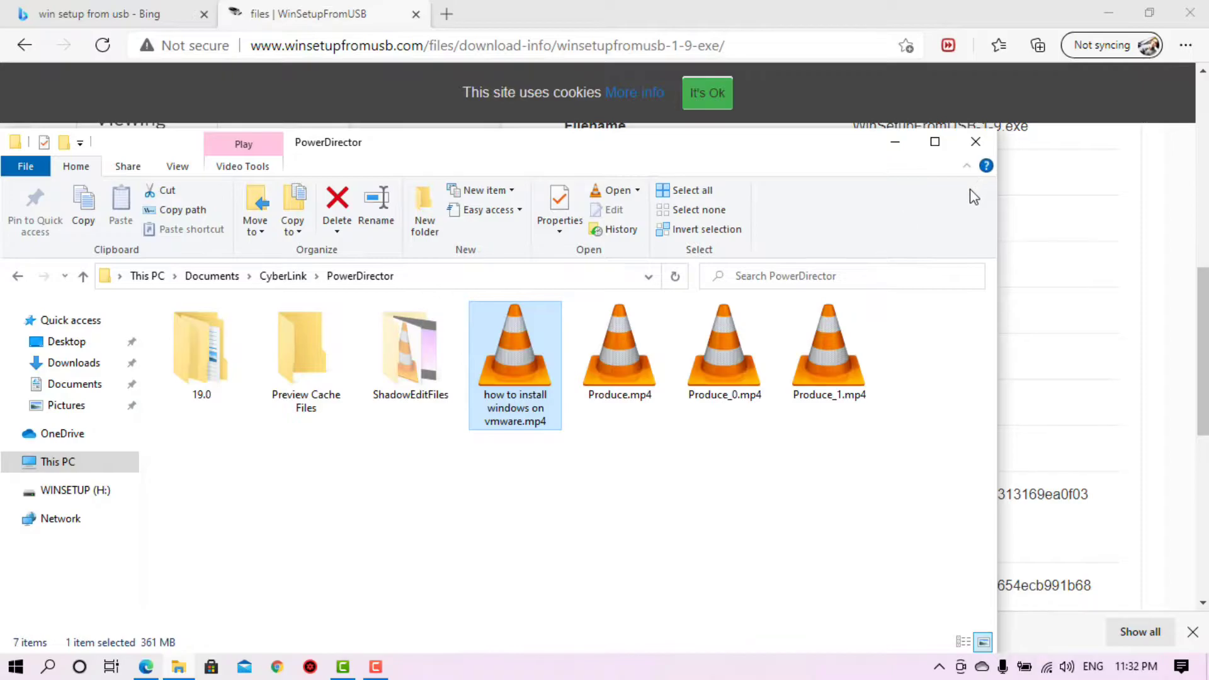
{"action": "left_click", "coordinate": [975, 142]}
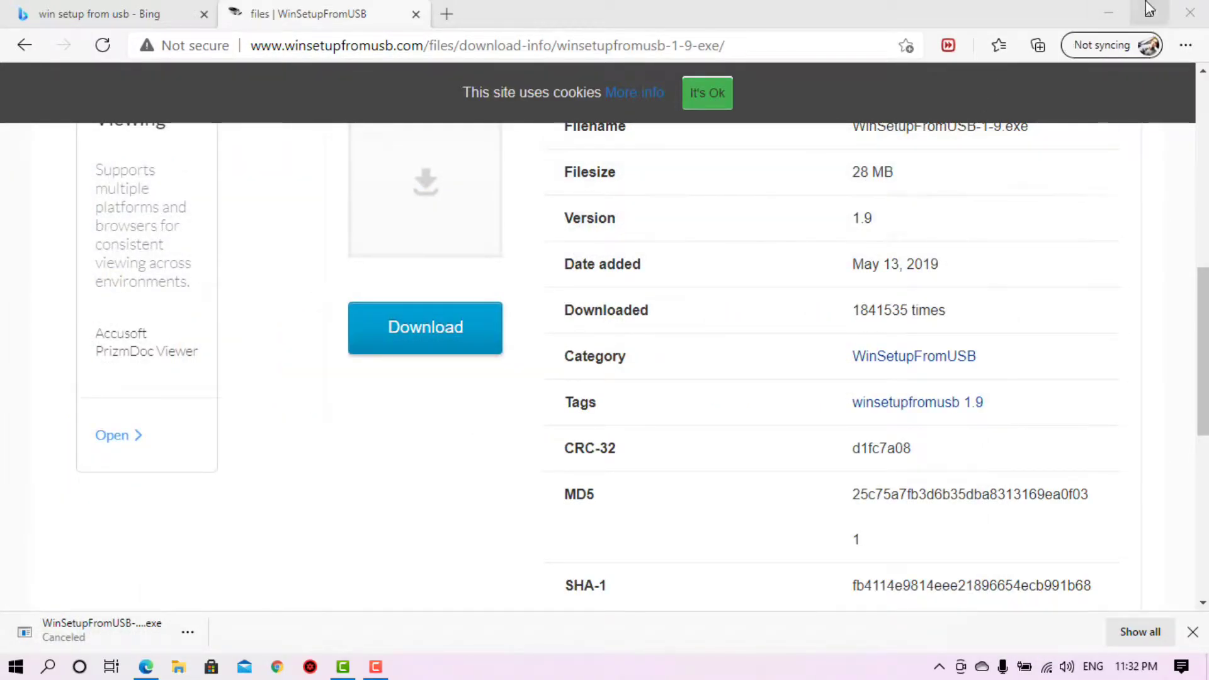
{"action": "left_click", "coordinate": [1193, 10]}
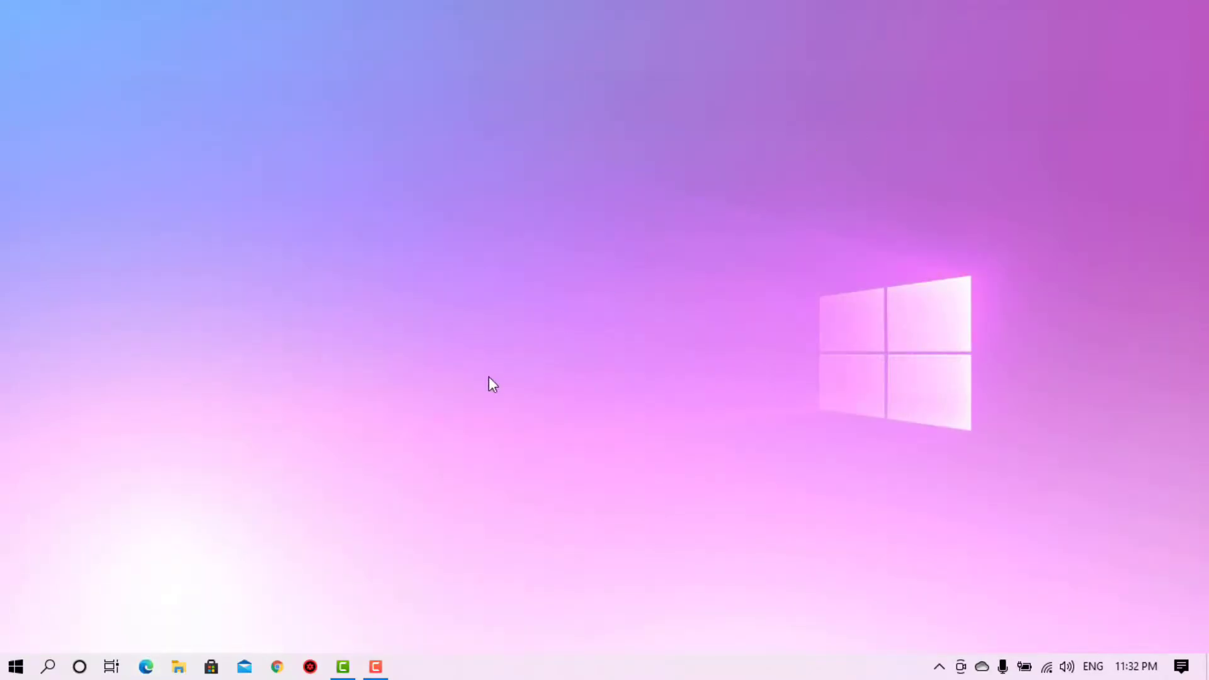
- Run WinSetupFromUSB-1-9.exe from F:\SW\S\OS in File Explorer and extract the archive into that same folder
{"action": "key", "text": "super+e"}
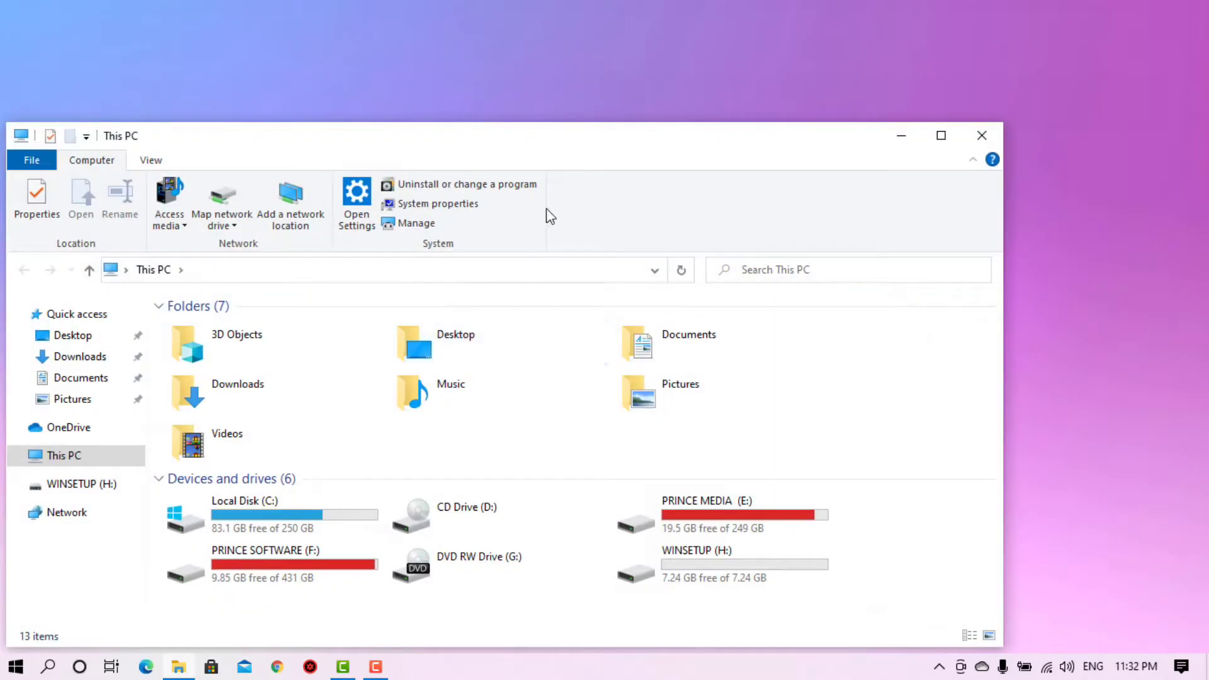
{"action": "double_click", "coordinate": [528, 150]}
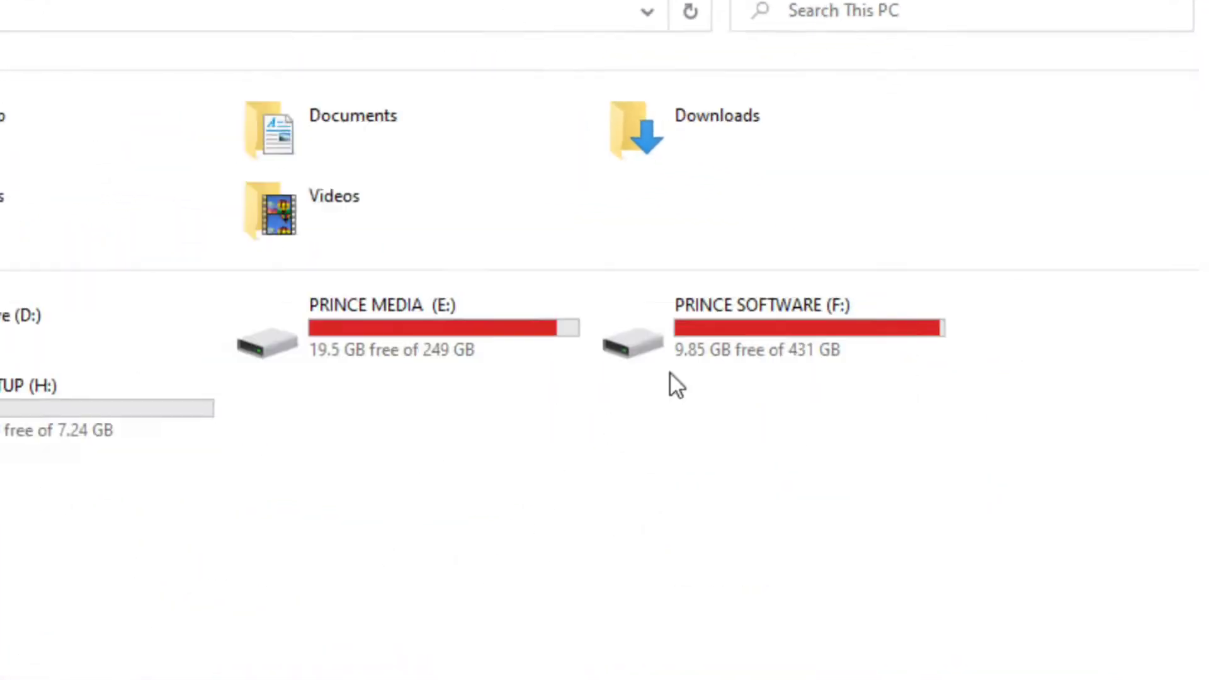
{"action": "double_click", "coordinate": [281, 309]}
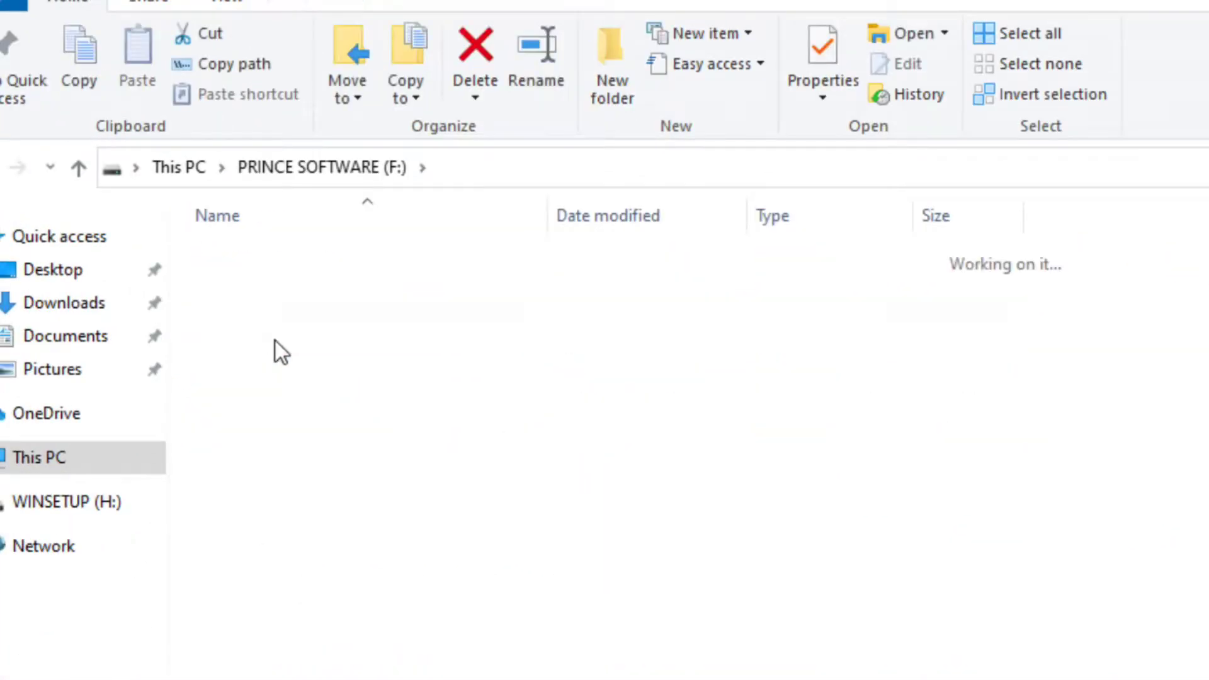
{"action": "double_click", "coordinate": [228, 325]}
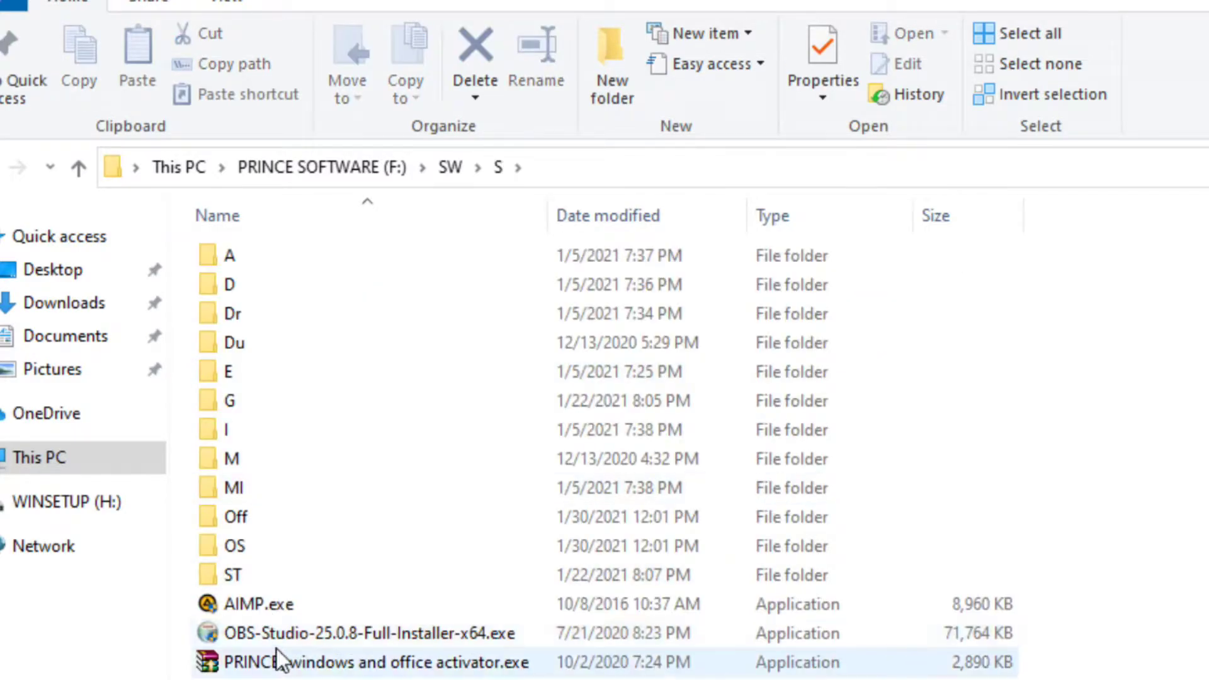
{"action": "double_click", "coordinate": [260, 542]}
{"action": "scroll", "coordinate": [563, 343], "scroll_direction": "down", "scroll_amount": 3}
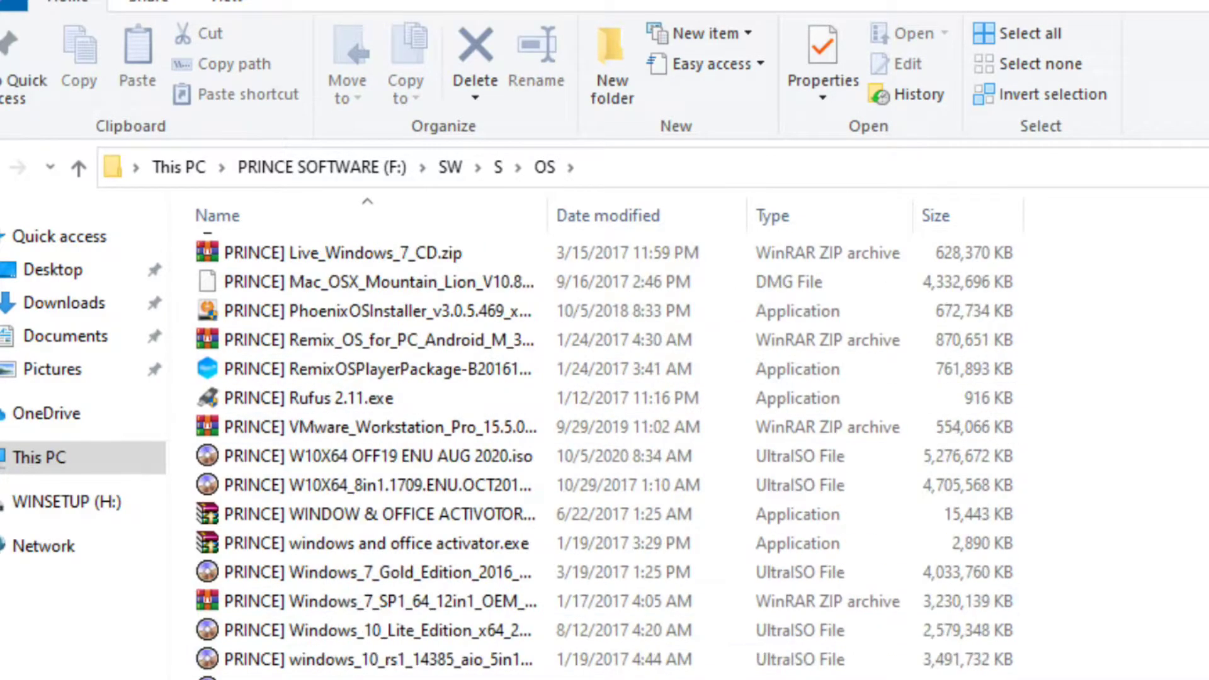
{"action": "double_click", "coordinate": [454, 554]}
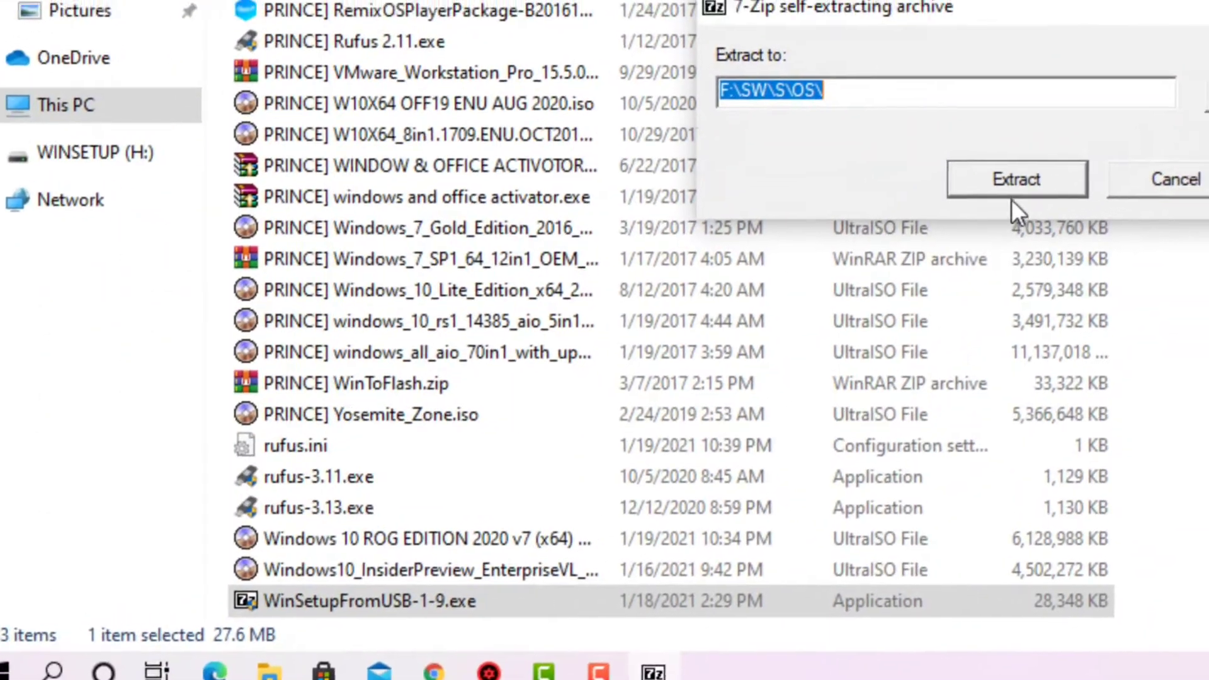
{"action": "left_click", "coordinate": [1011, 195]}
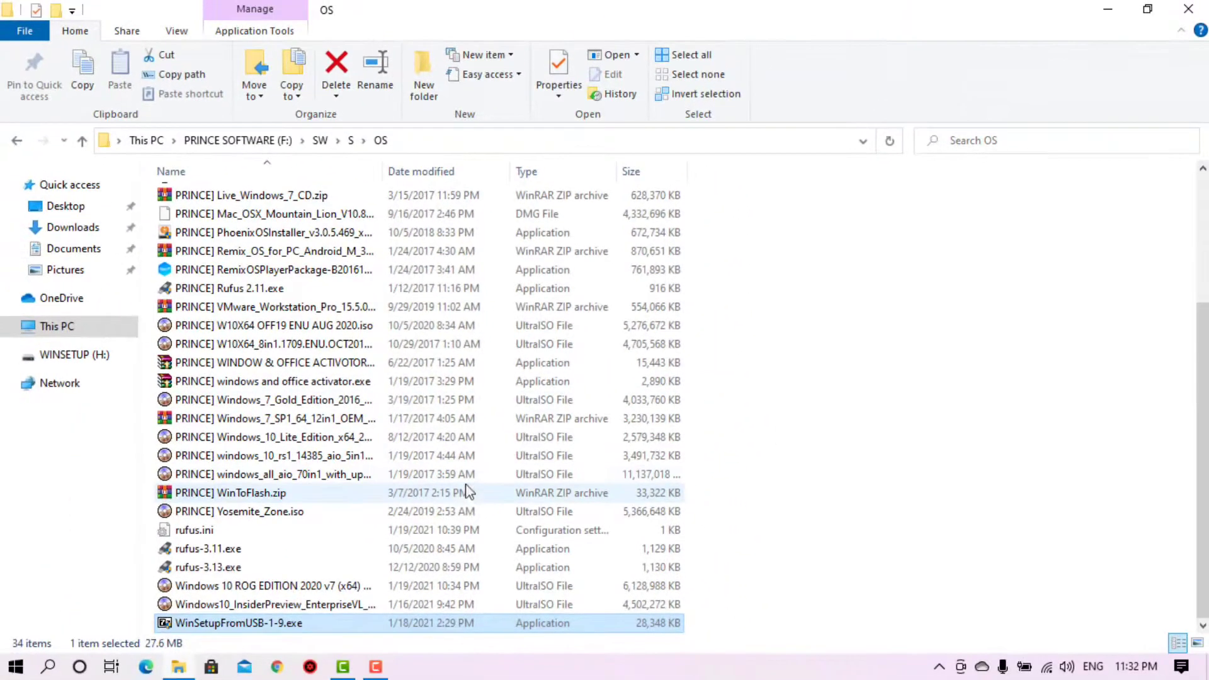
- Launch WinSetupFromUSB_1-9_x64.exe from the extracted WinSetupFromUSB-1-9 folder and bring its window to the front
{"action": "scroll", "coordinate": [497, 482], "scroll_direction": "up", "scroll_amount": 4}
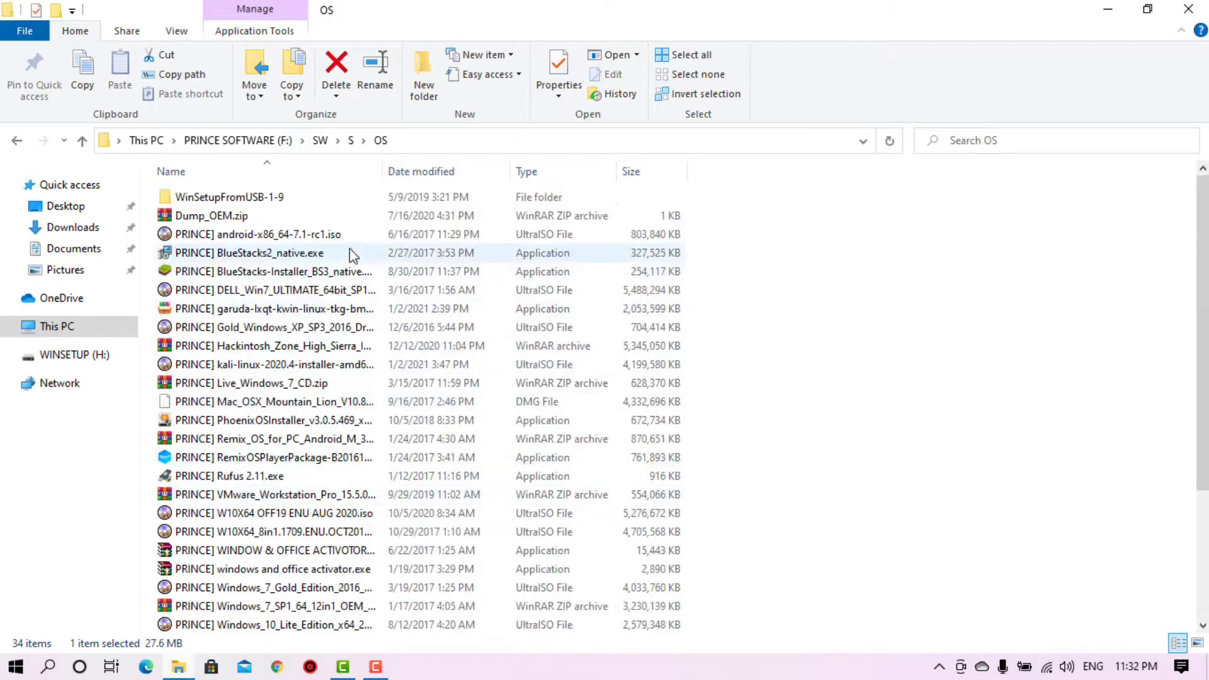
{"action": "left_click", "coordinate": [328, 200]}
{"action": "double_click", "coordinate": [327, 201]}
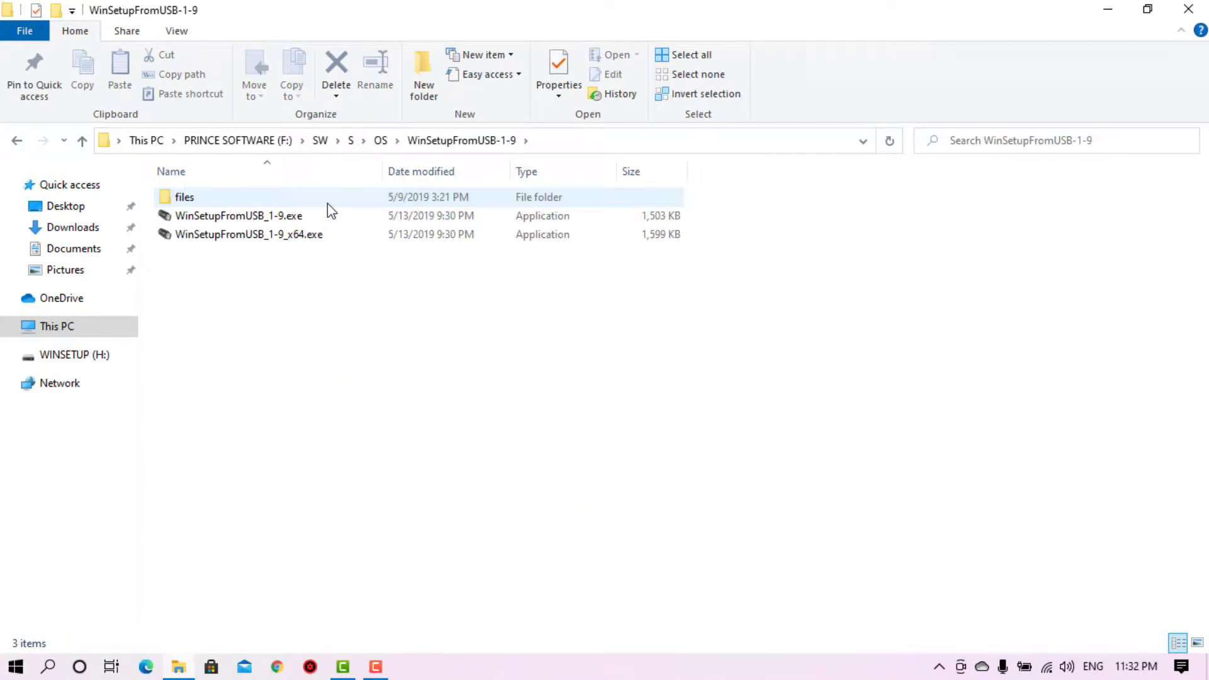
{"action": "double_click", "coordinate": [328, 235]}
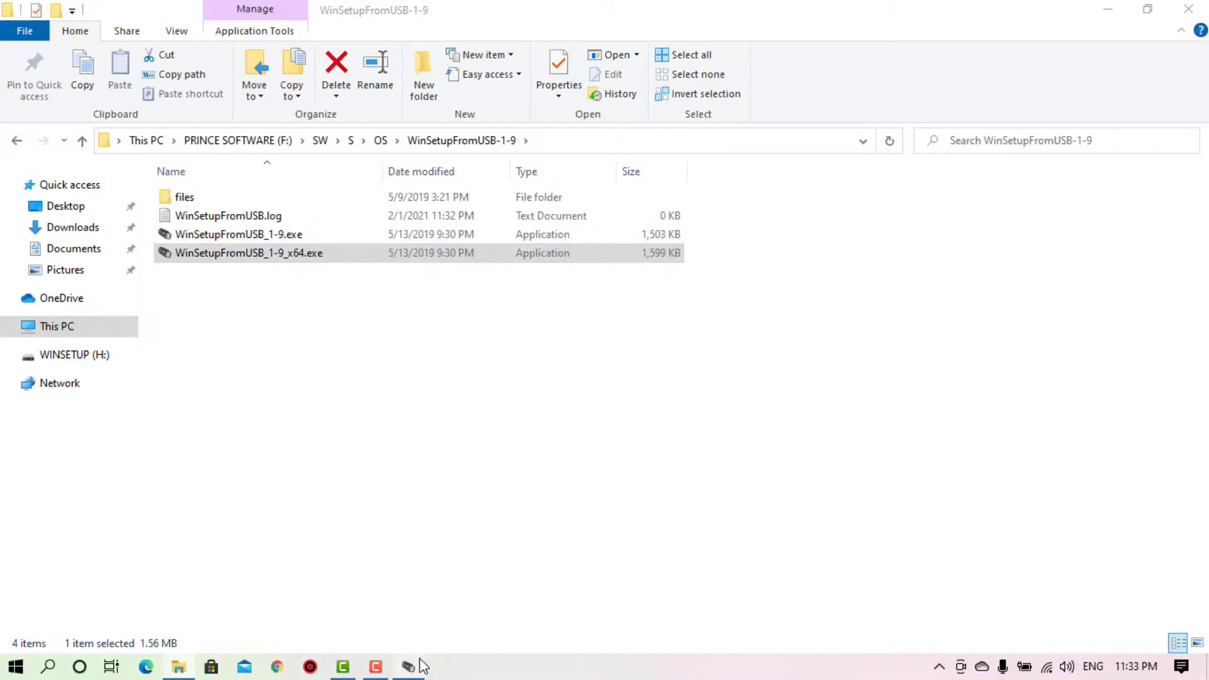
{"action": "left_click", "coordinate": [418, 665]}
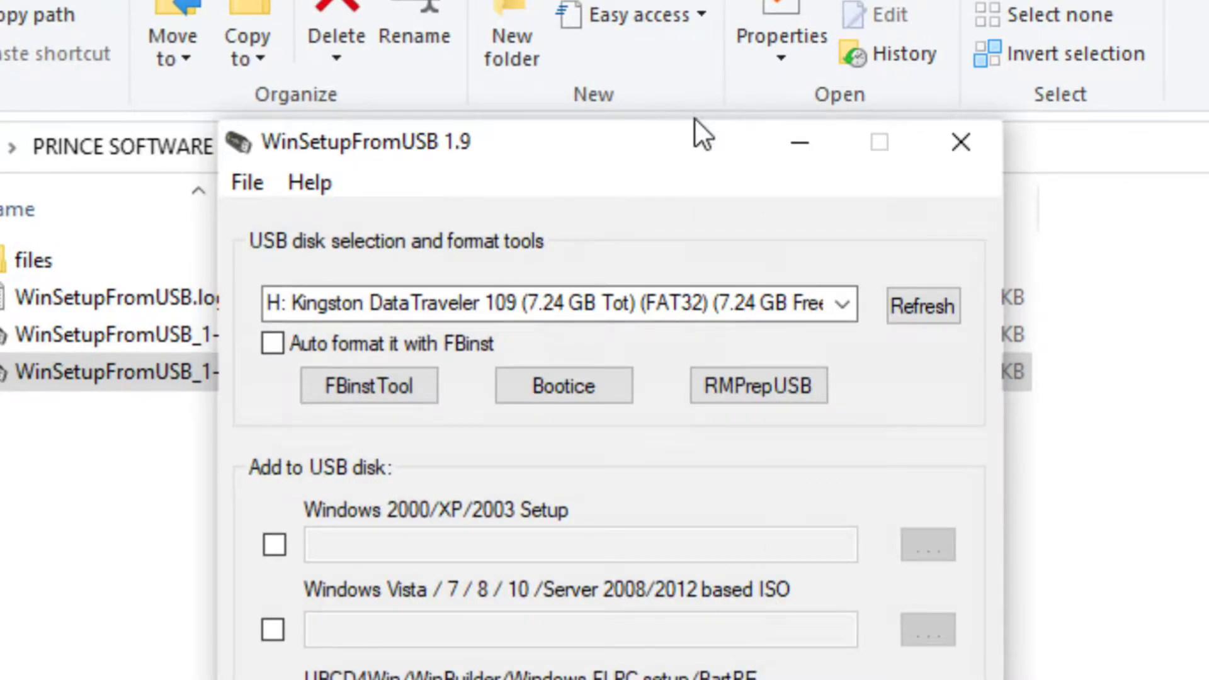
- Refresh the USB disk list, select the H: Kingston DataTraveler 109 drive and enable auto format with FBinst
{"action": "left_click_drag", "start_coordinate": [694, 117], "coordinate": [942, 71]}
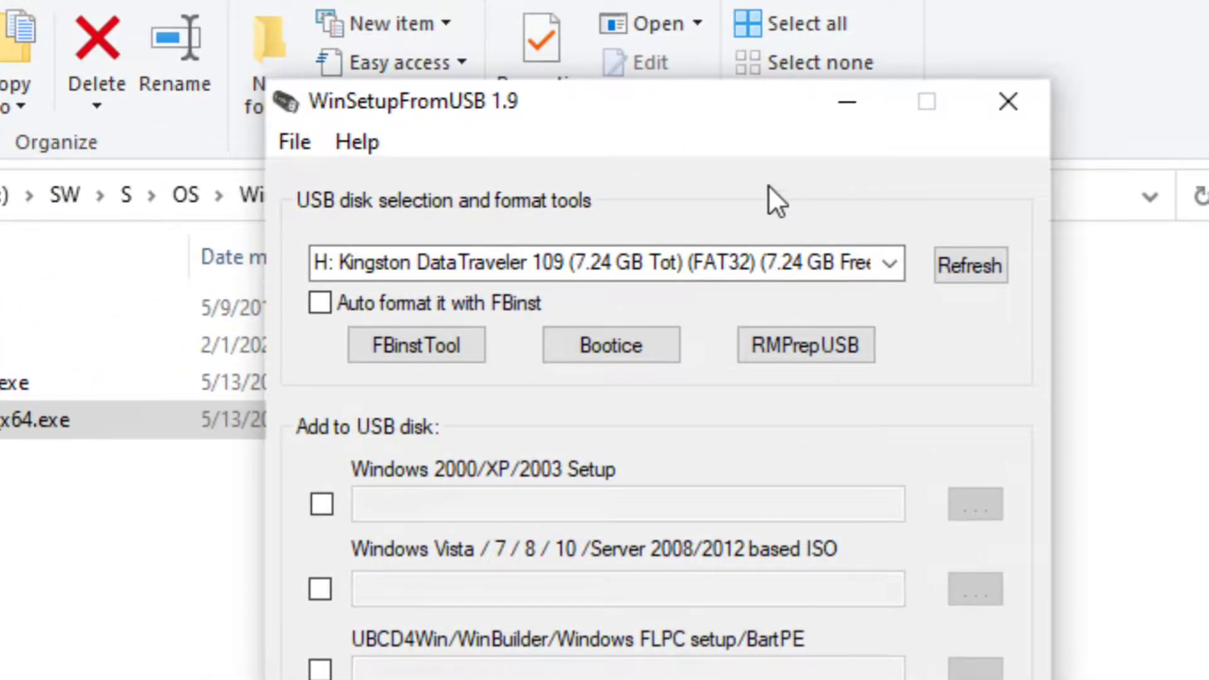
{"action": "left_click_drag", "start_coordinate": [611, 119], "coordinate": [579, 103]}
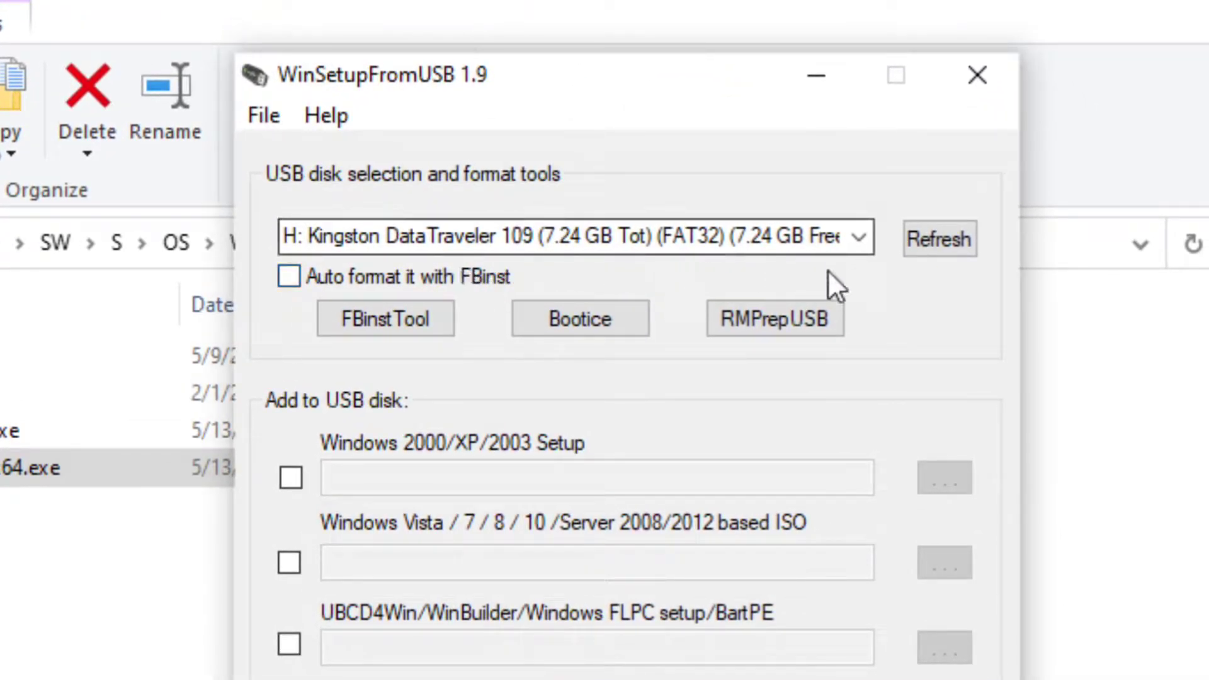
{"action": "left_click", "coordinate": [926, 249]}
{"action": "left_click", "coordinate": [861, 240]}
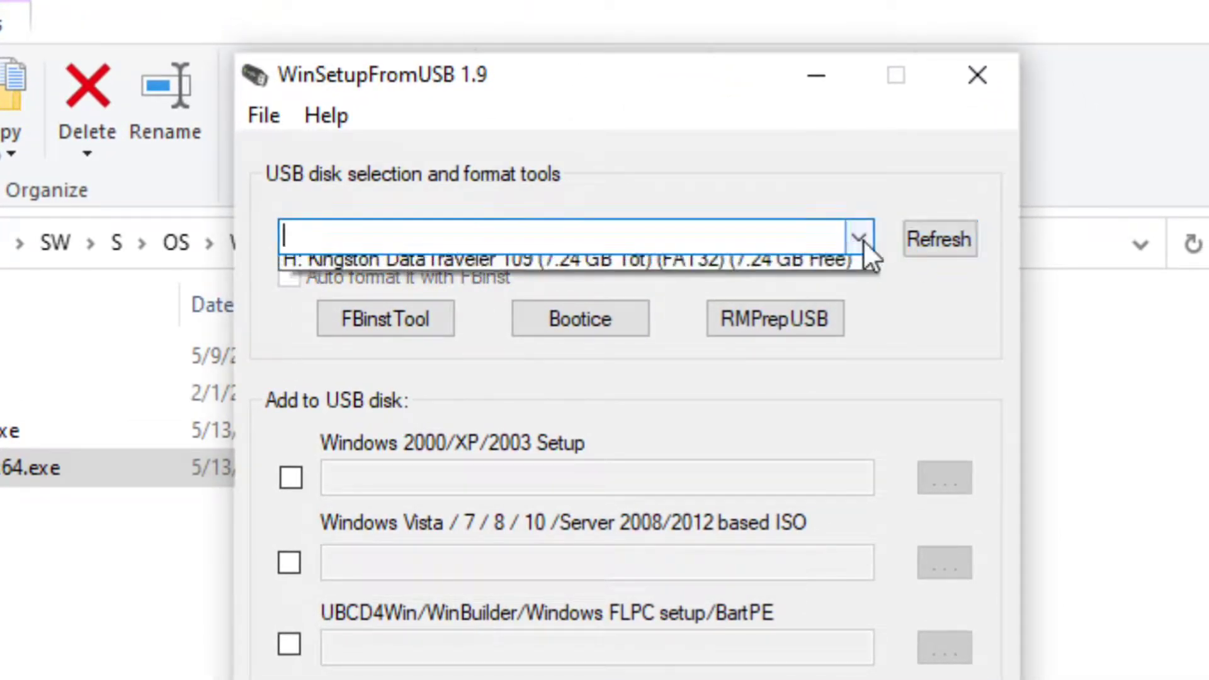
{"action": "left_click", "coordinate": [317, 269]}
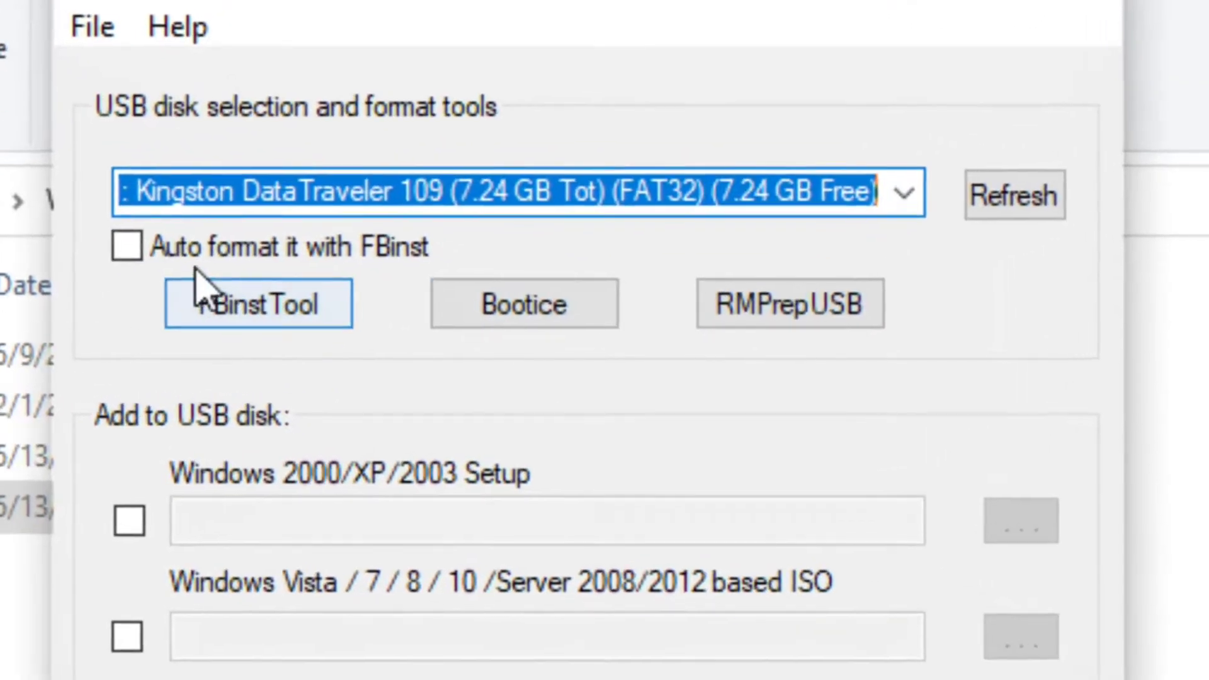
{"action": "left_click", "coordinate": [290, 278]}
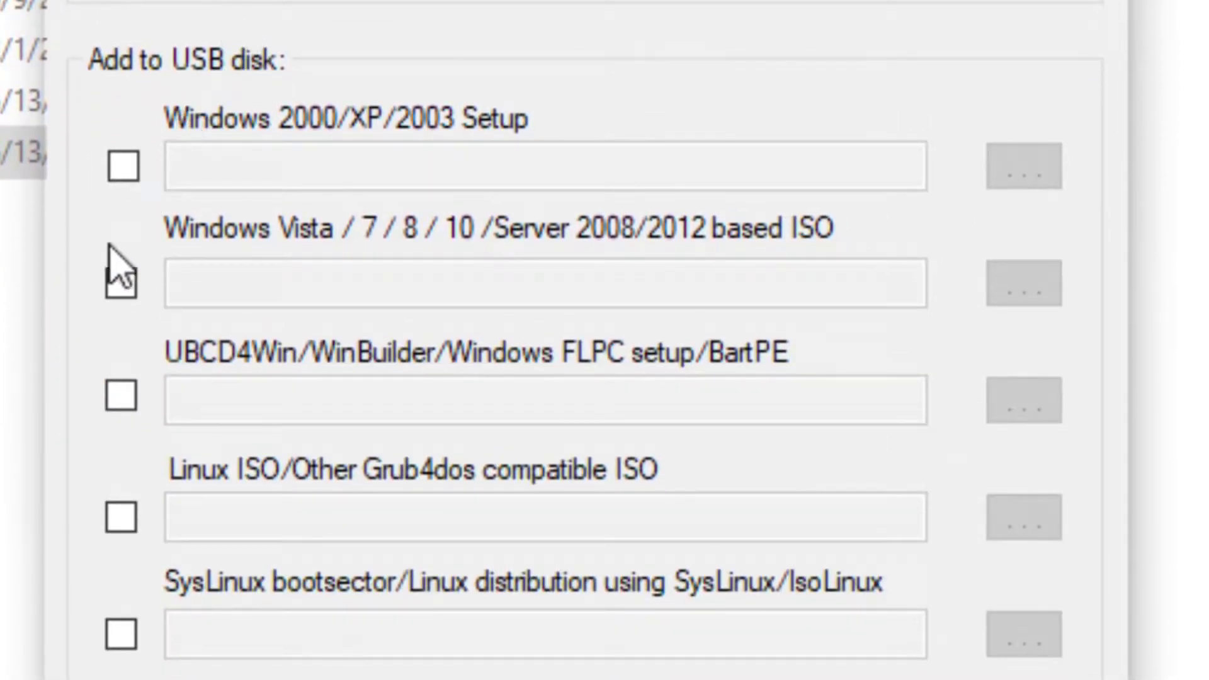
- Enable the Windows Vista / 7 / 8 / 10 ISO source and load PRINCE] W10X64 OFF19 ENU AUG 2020.iso from F:\SW\S\OS, accepting the file split
{"action": "left_click", "coordinate": [121, 279]}
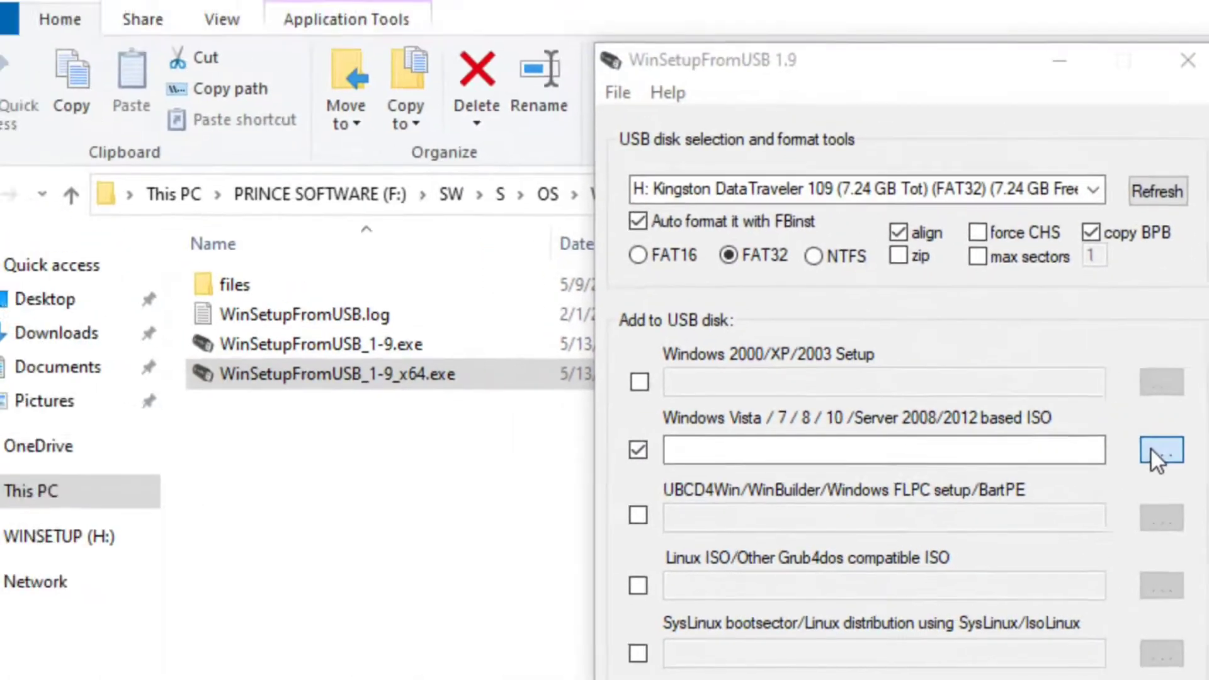
{"action": "left_click", "coordinate": [1158, 451]}
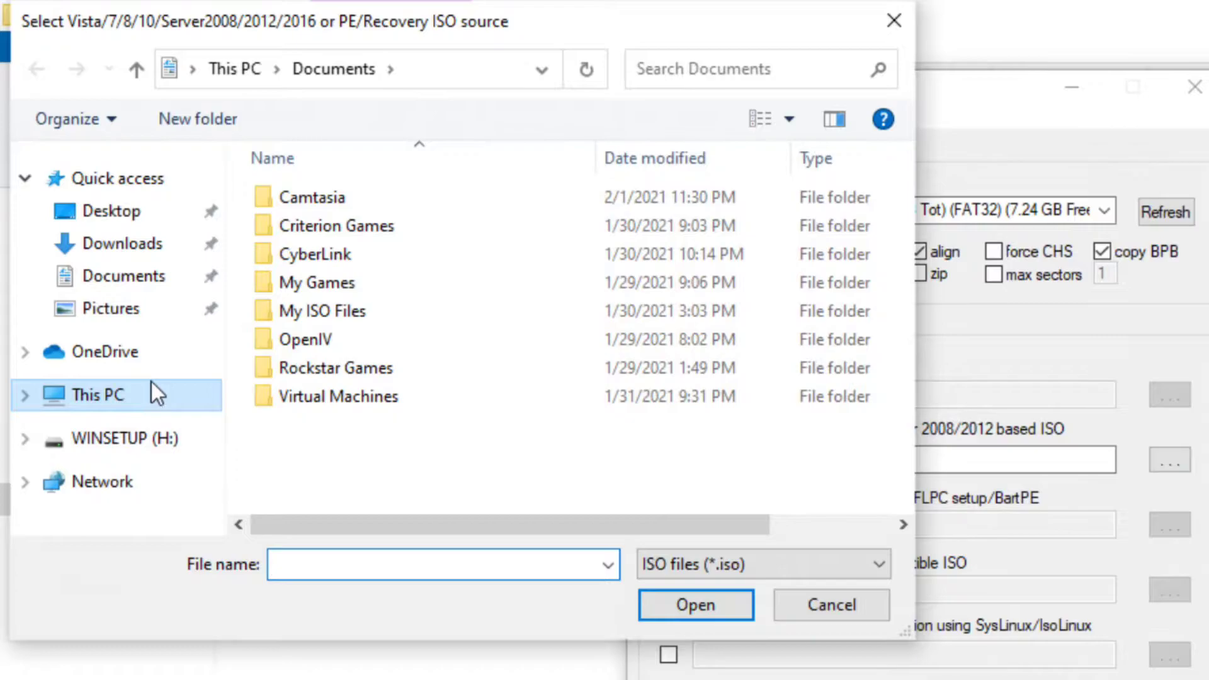
{"action": "left_click", "coordinate": [151, 382]}
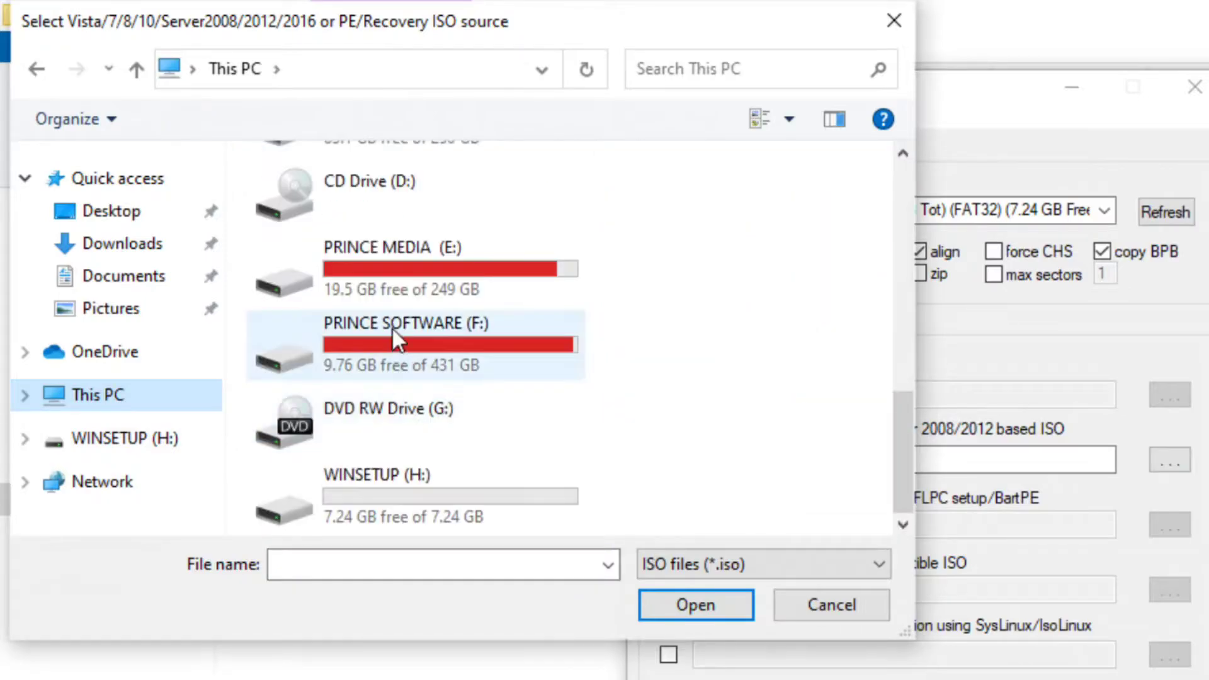
{"action": "double_click", "coordinate": [392, 328]}
{"action": "double_click", "coordinate": [328, 252]}
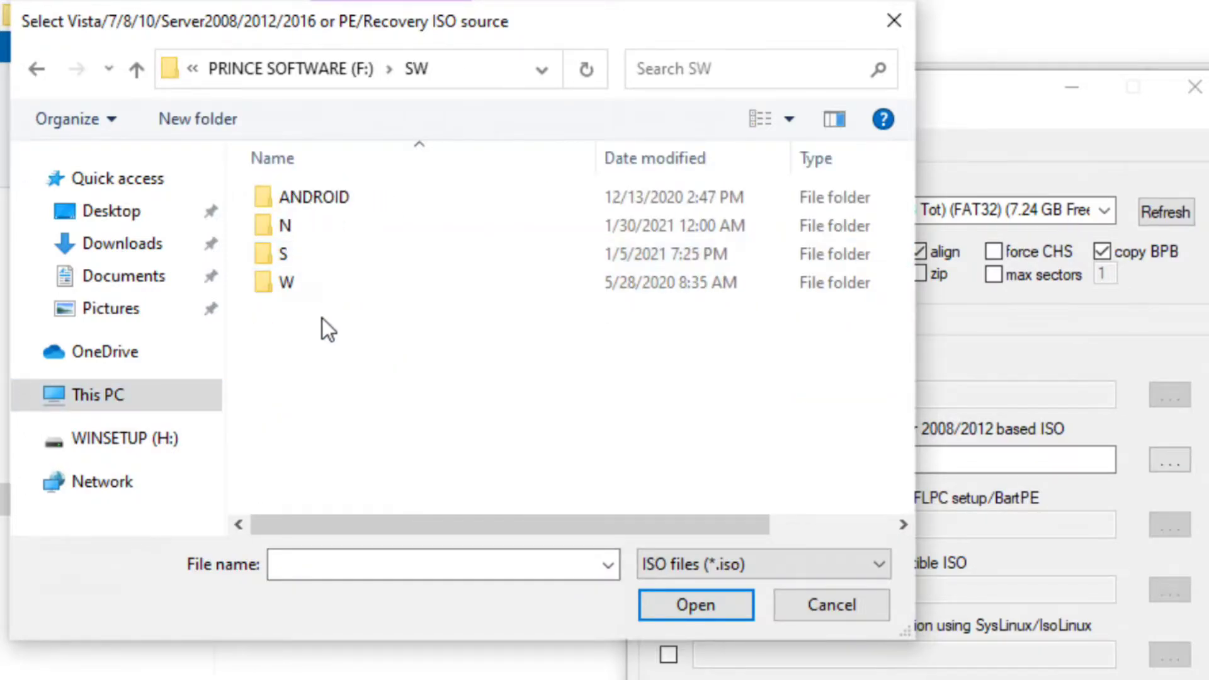
{"action": "double_click", "coordinate": [293, 256]}
{"action": "double_click", "coordinate": [320, 481]}
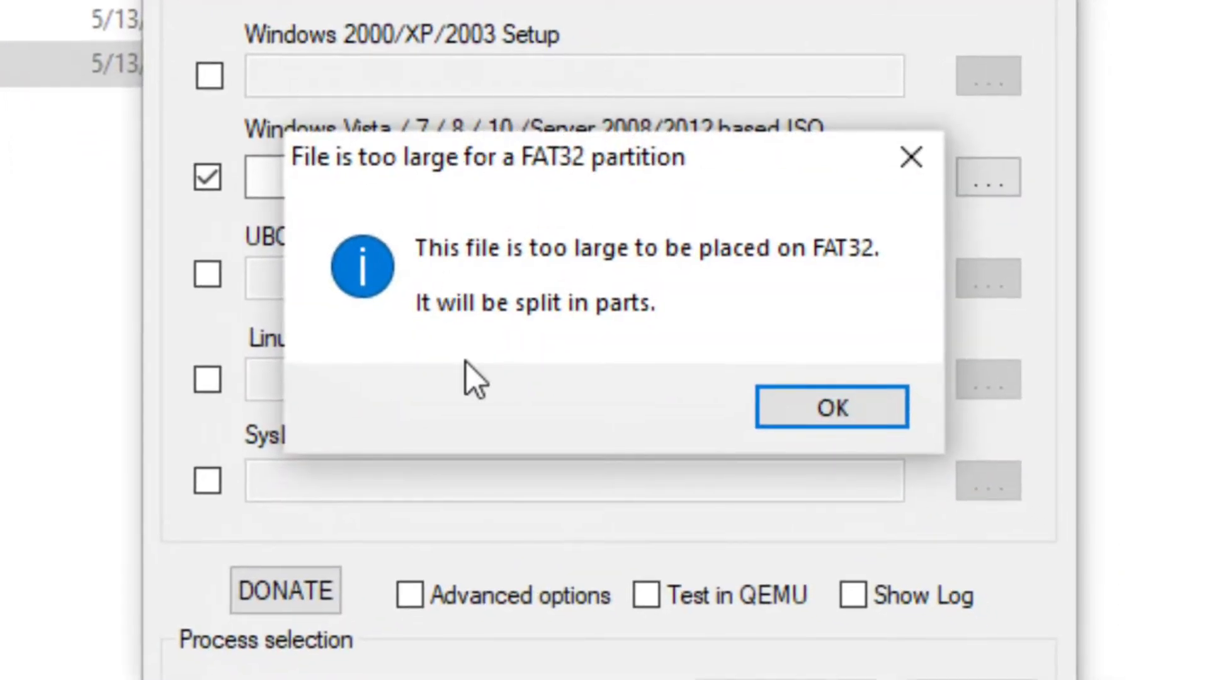
{"action": "left_click", "coordinate": [897, 409]}
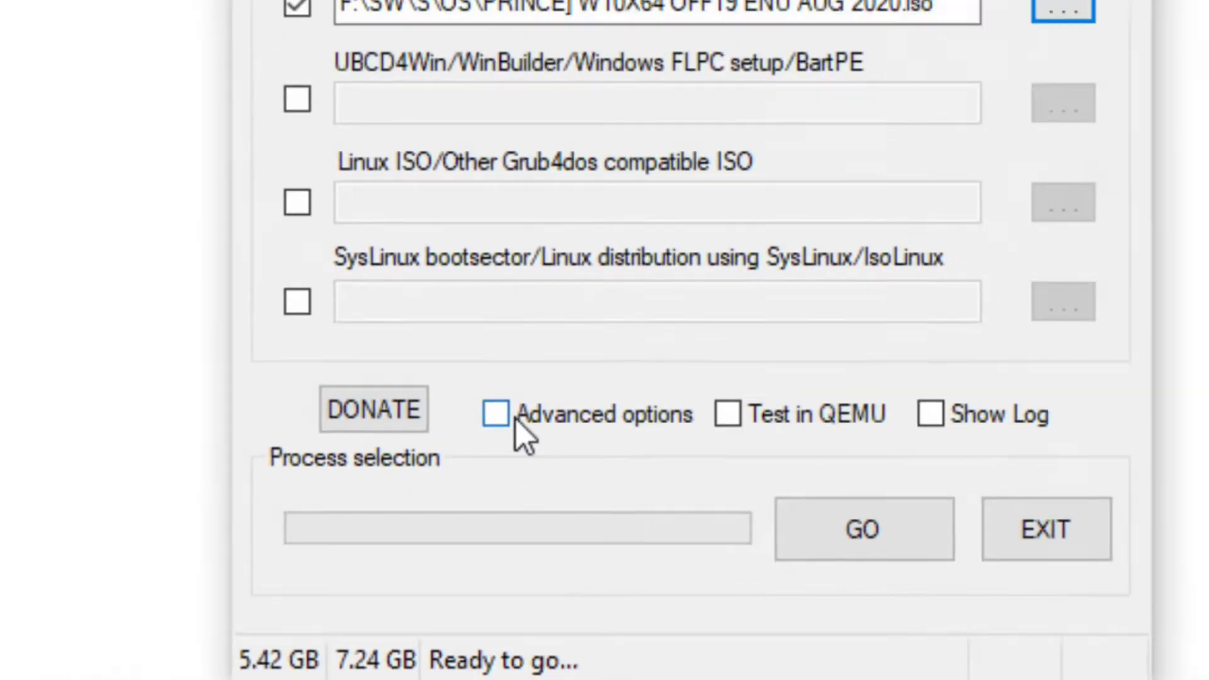
- Show the advanced options and enable custom menu names for the Vista/7/8/Server source
{"action": "left_click", "coordinate": [422, 309]}
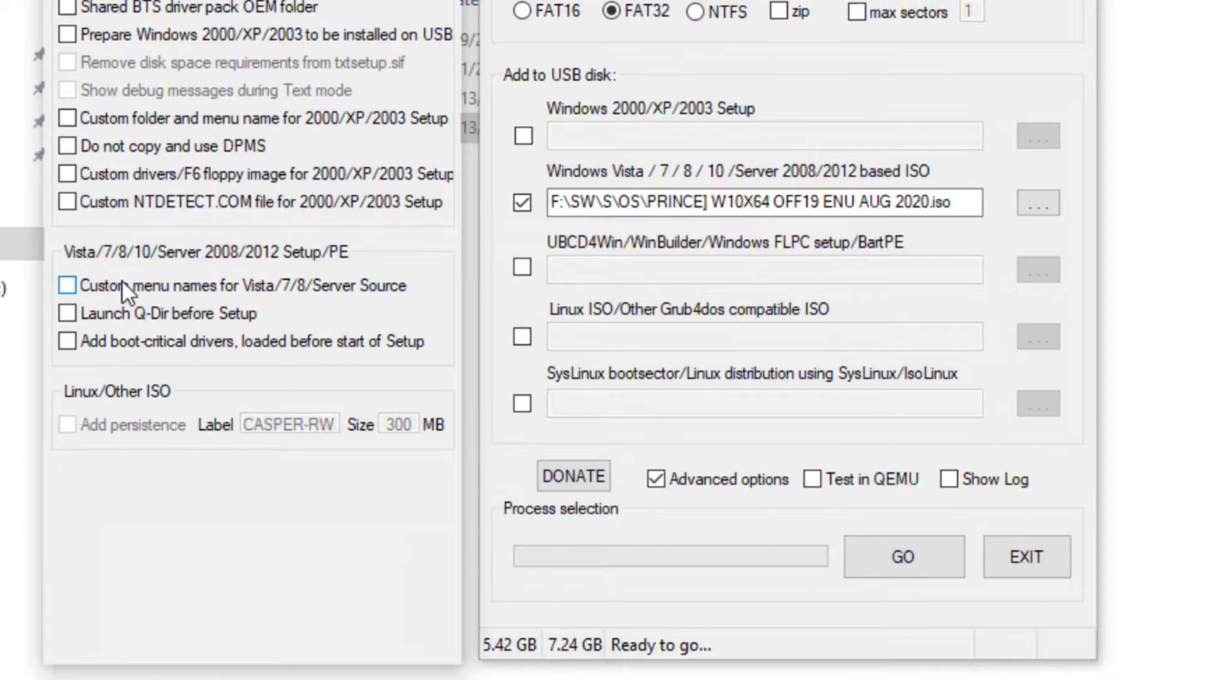
{"action": "left_click", "coordinate": [122, 281]}
{"action": "left_click", "coordinate": [715, 480]}
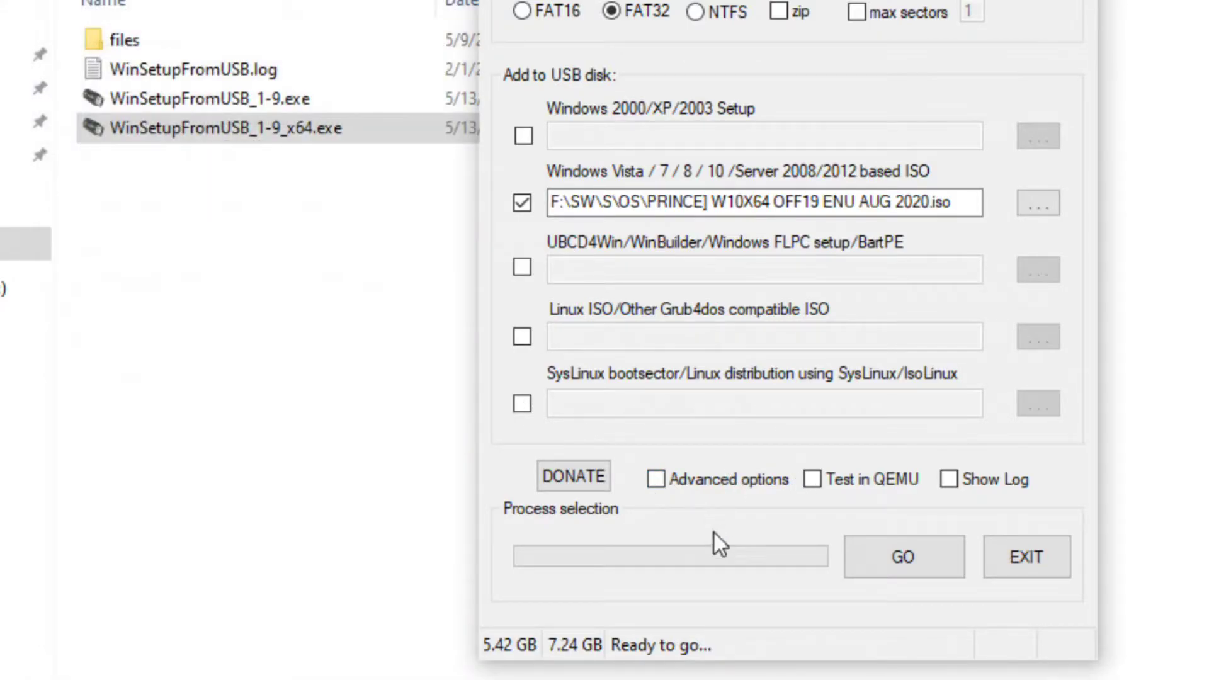
{"action": "left_click", "coordinate": [687, 491]}
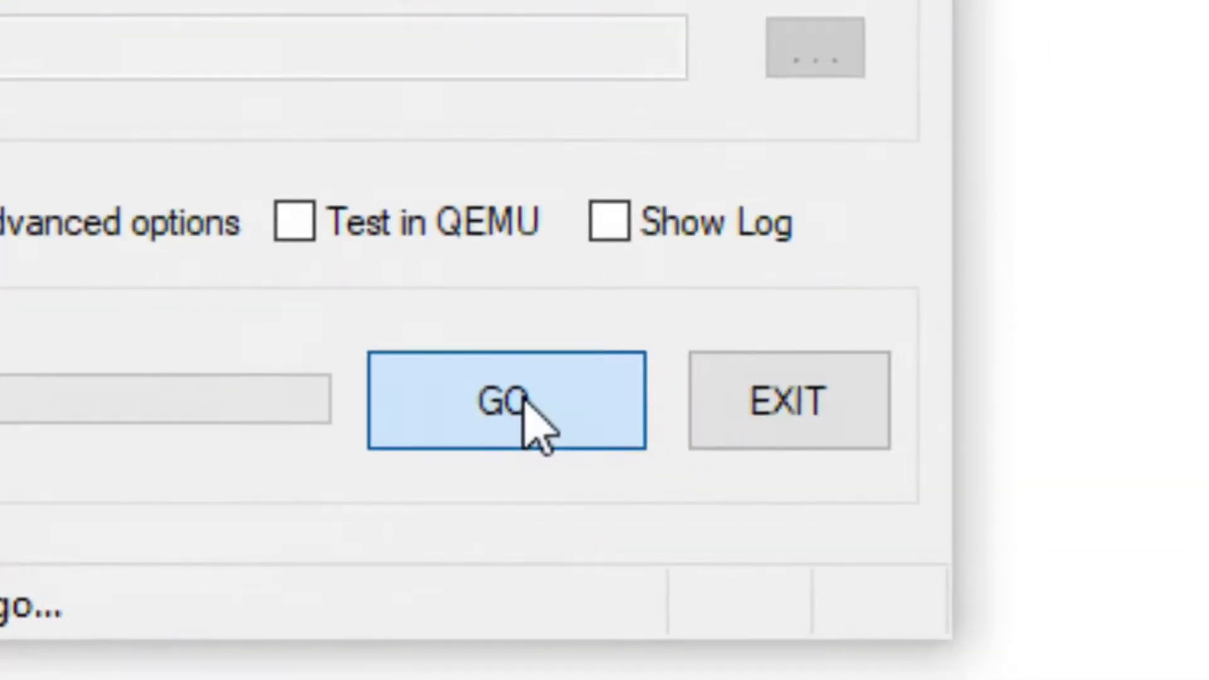
- Start writing the USB disk and accept the warnings about erasing all data on the Kingston H: drive
{"action": "left_click", "coordinate": [914, 559]}
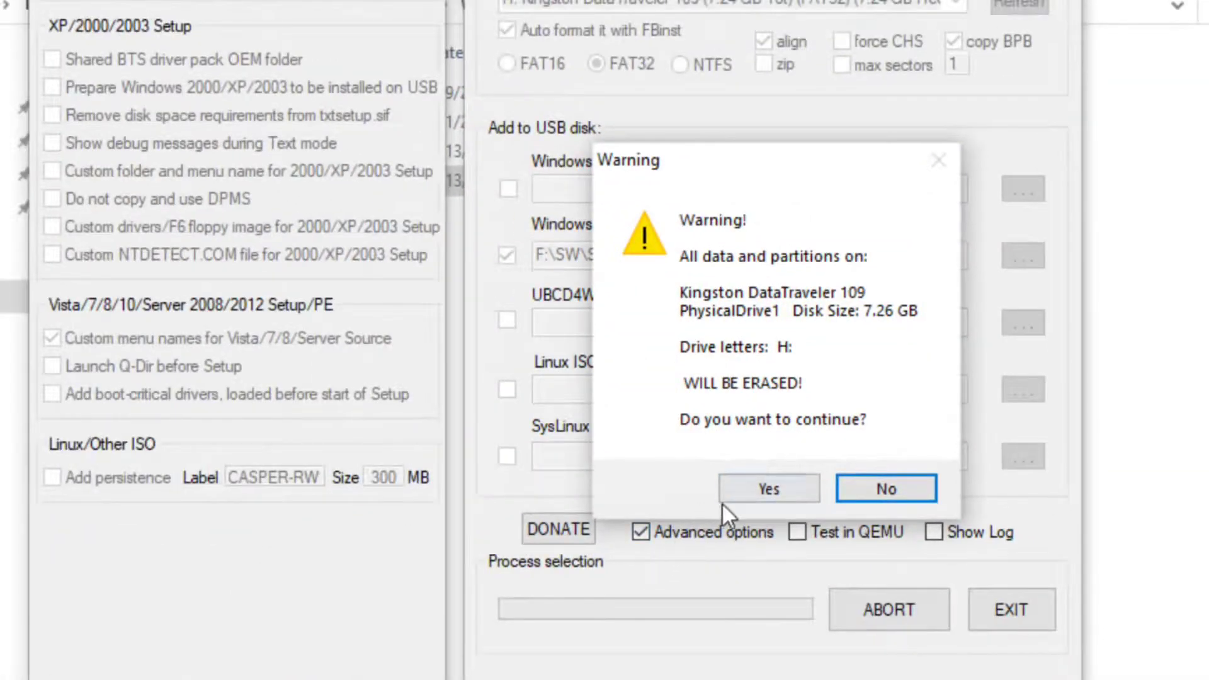
{"action": "left_click", "coordinate": [724, 500]}
{"action": "left_click", "coordinate": [845, 589]}
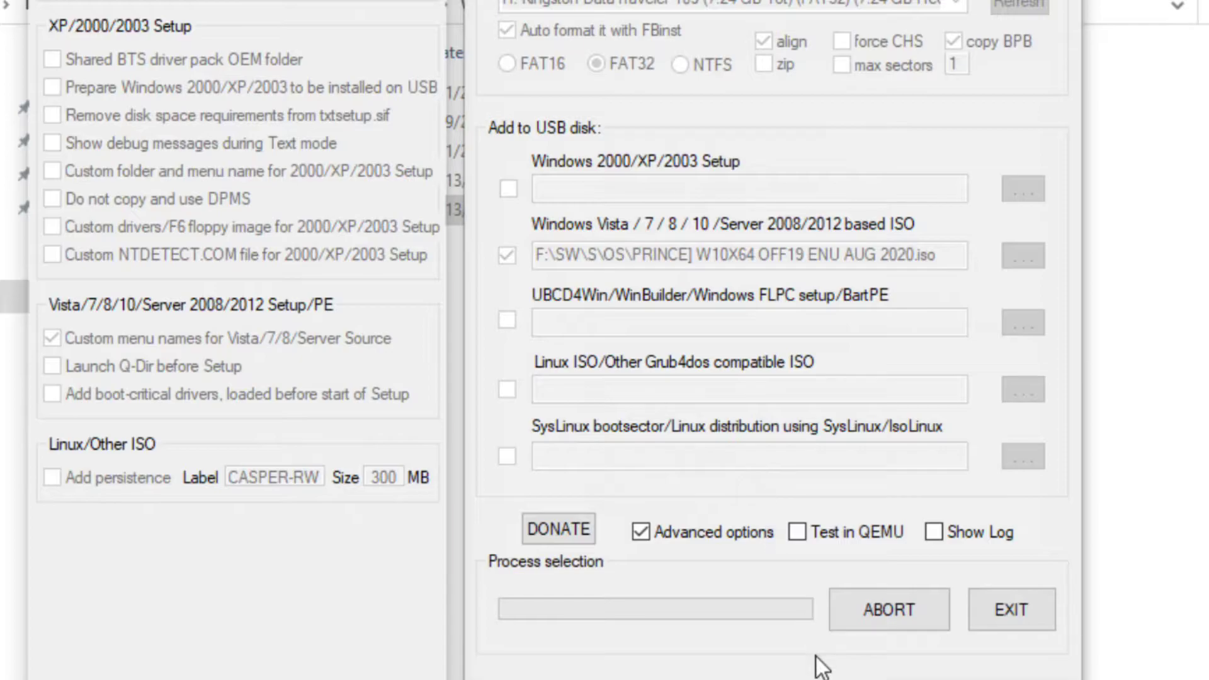
{"action": "left_click", "coordinate": [704, 649]}
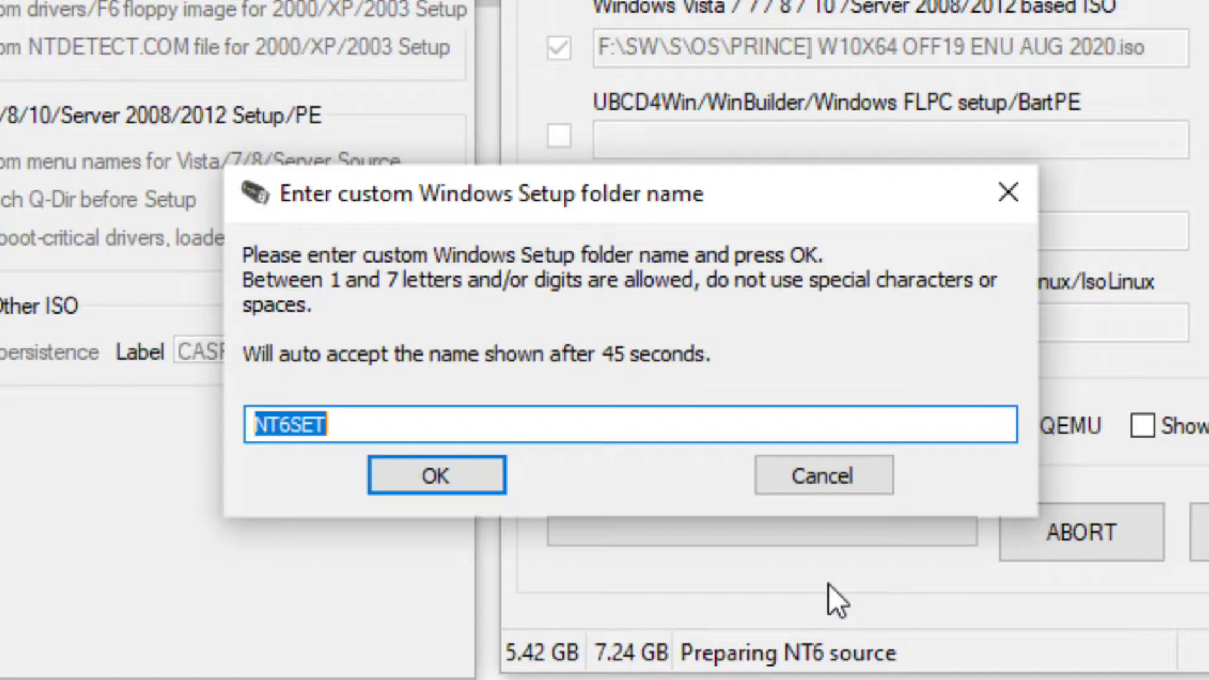
- Name the Windows Setup folder "windows" and its boot menu entry "windows 10", then dismiss the completion notice
{"action": "type", "text": "windows"}
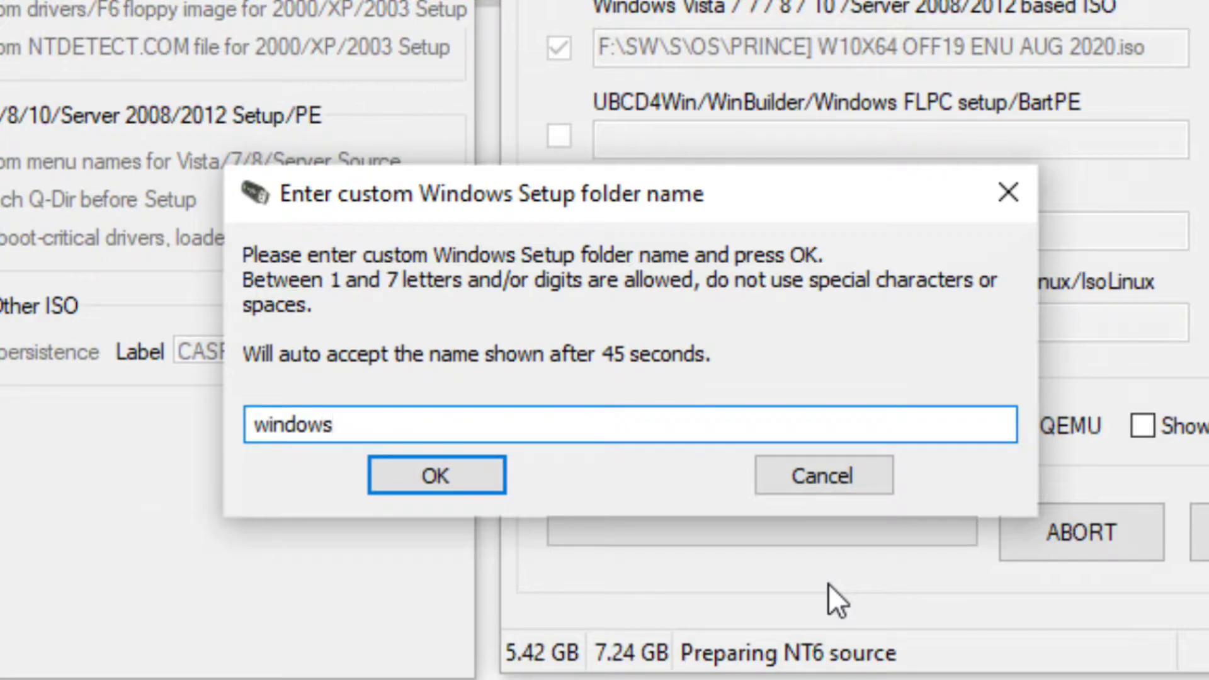
{"action": "key", "text": "Return"}
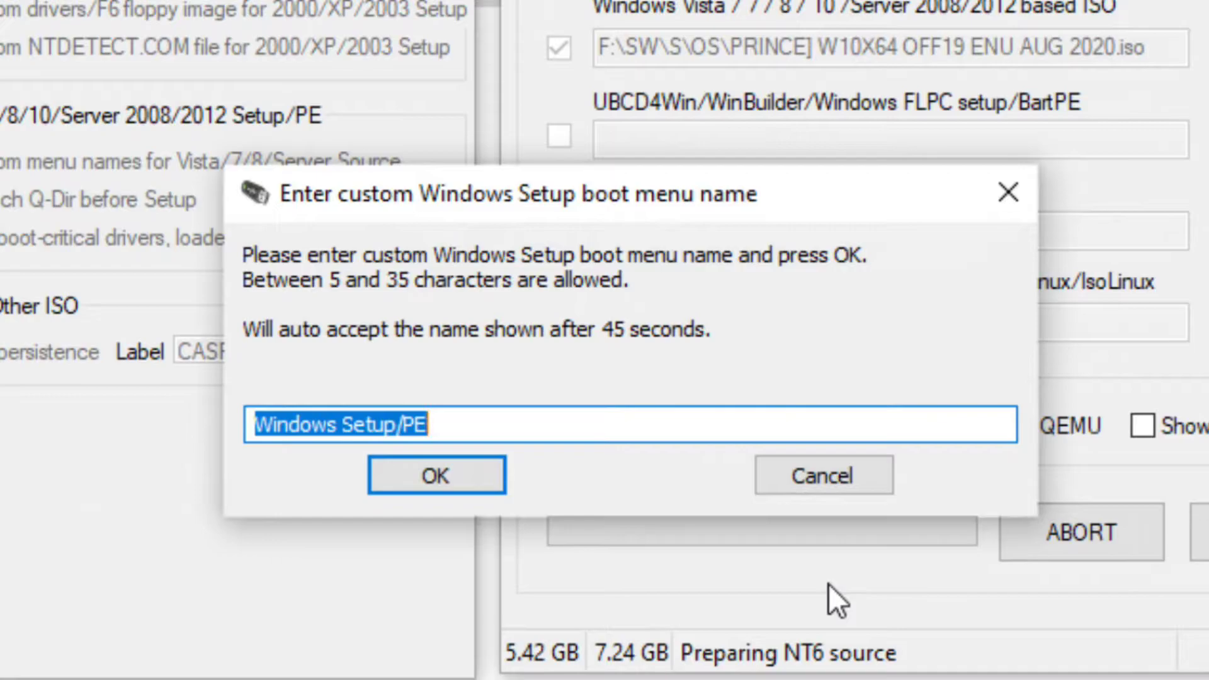
{"action": "type", "text": "windo"}
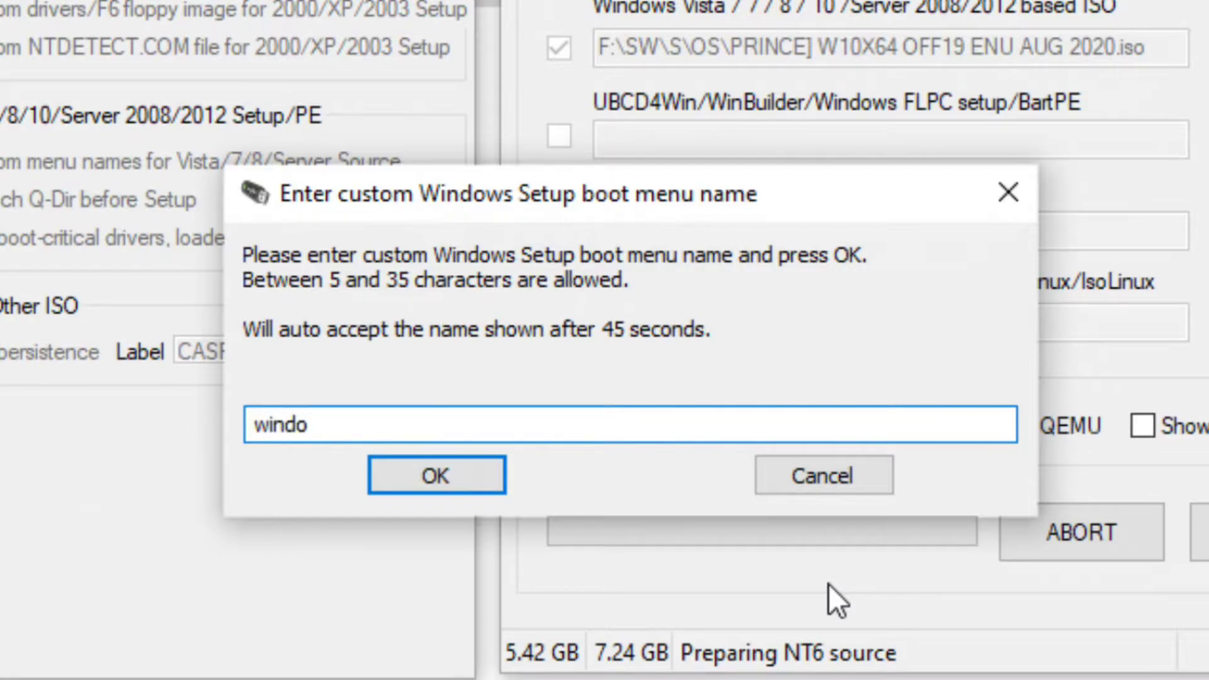
{"action": "type", "text": "ws 10"}
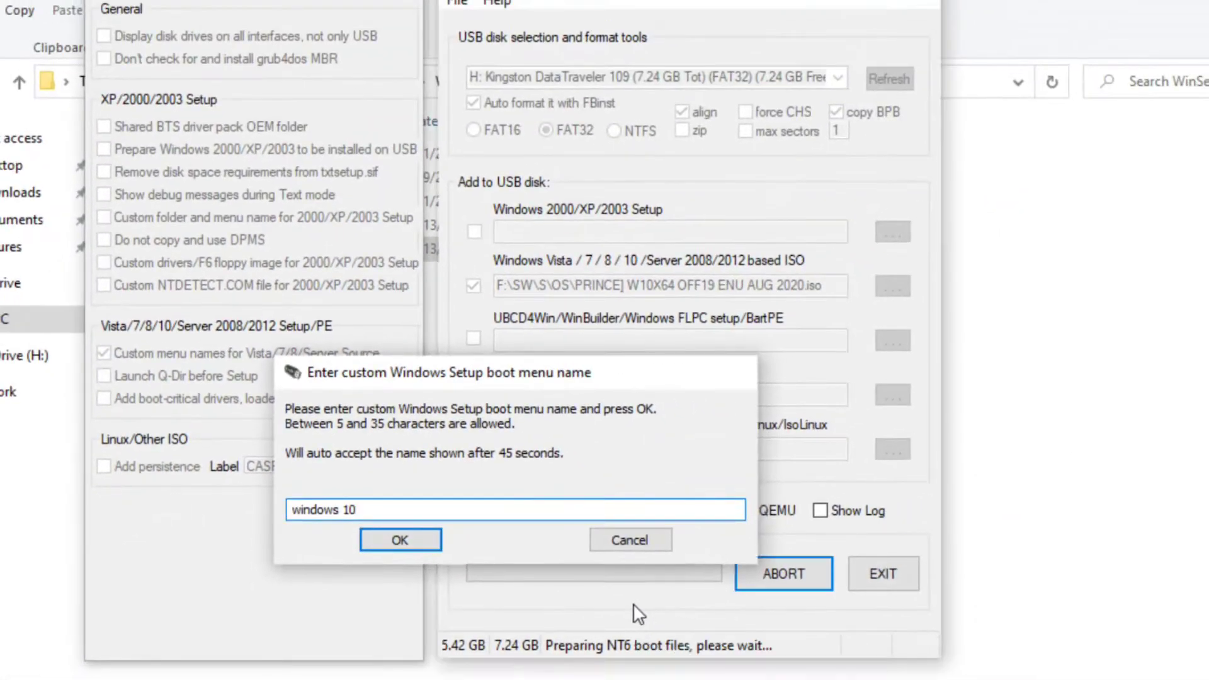
{"action": "key", "text": "Return"}
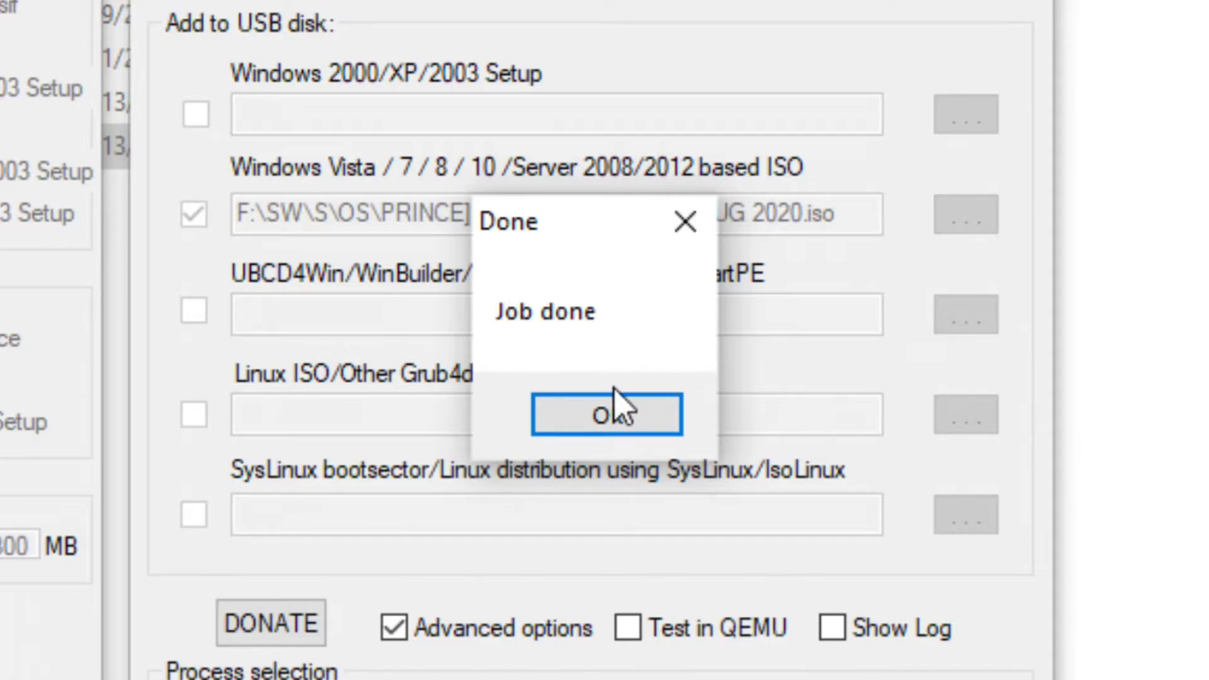
{"action": "left_click", "coordinate": [617, 406]}
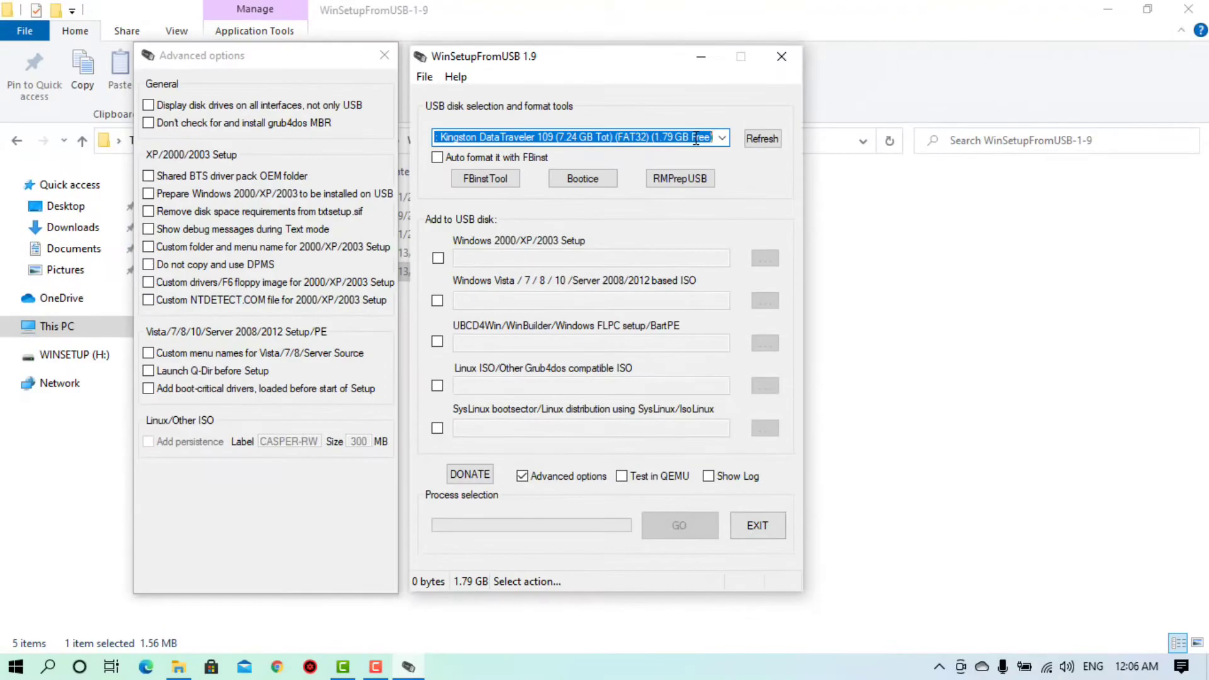
{"action": "left_click", "coordinate": [446, 297]}
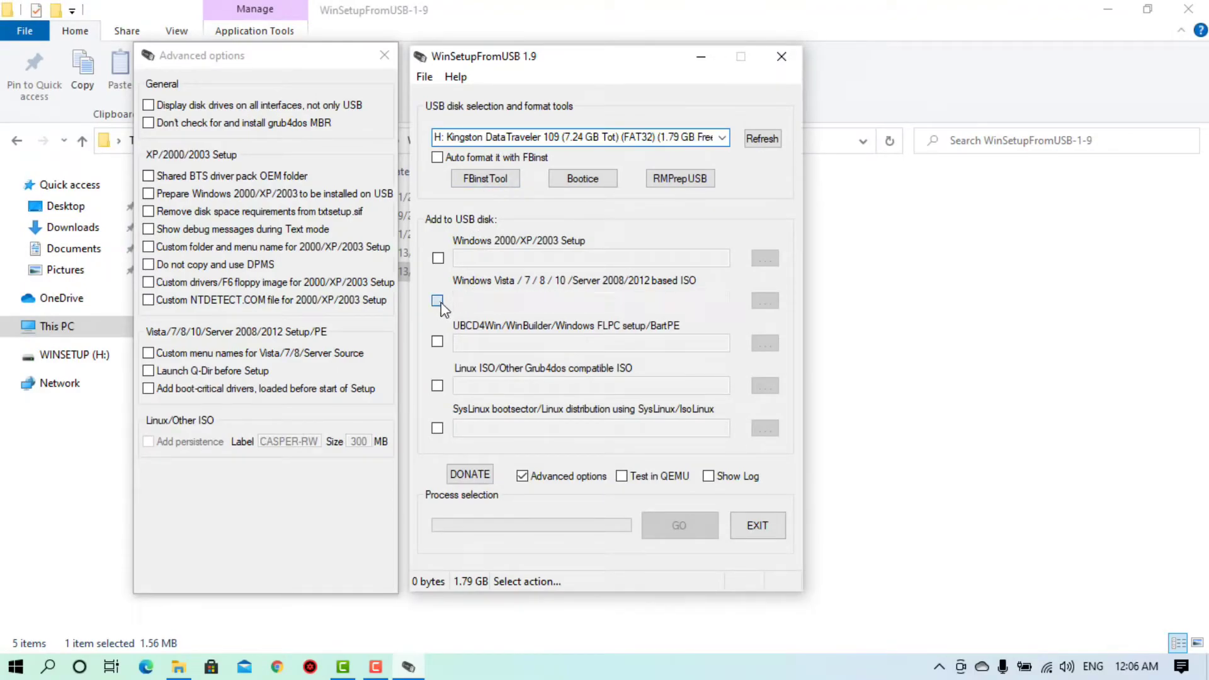
{"action": "left_click", "coordinate": [441, 259]}
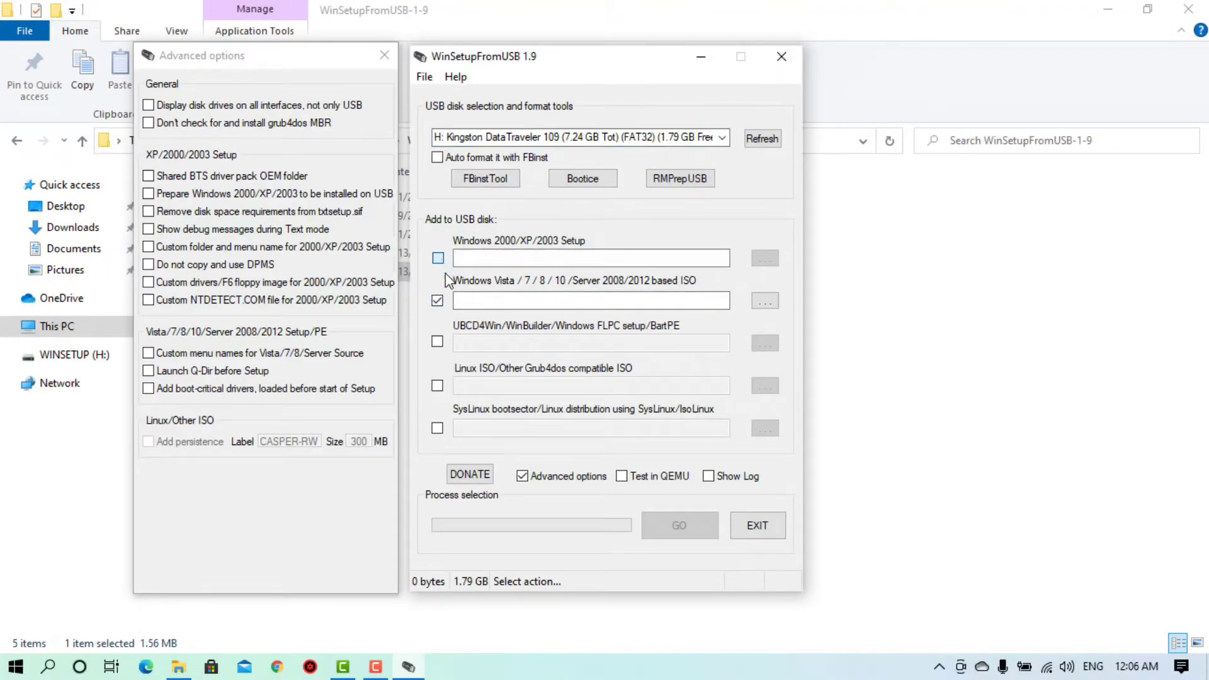
{"action": "left_click", "coordinate": [439, 341]}
{"action": "left_click", "coordinate": [439, 342]}
{"action": "left_click", "coordinate": [438, 257]}
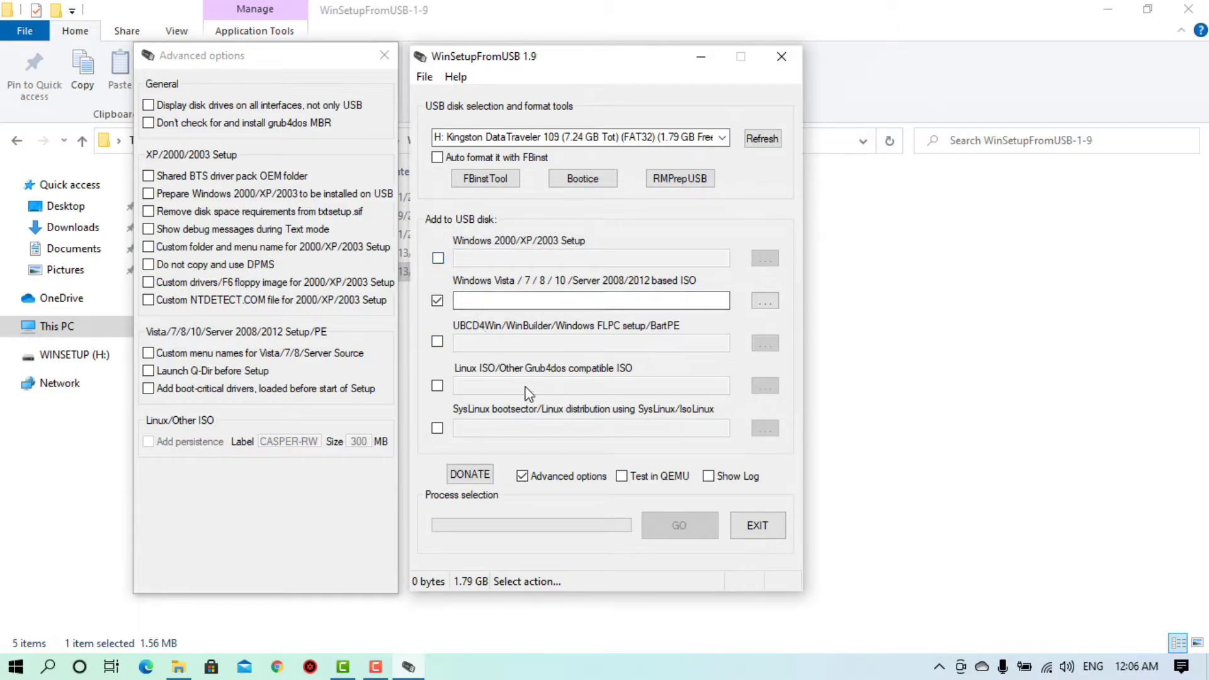
{"action": "left_click", "coordinate": [766, 301]}
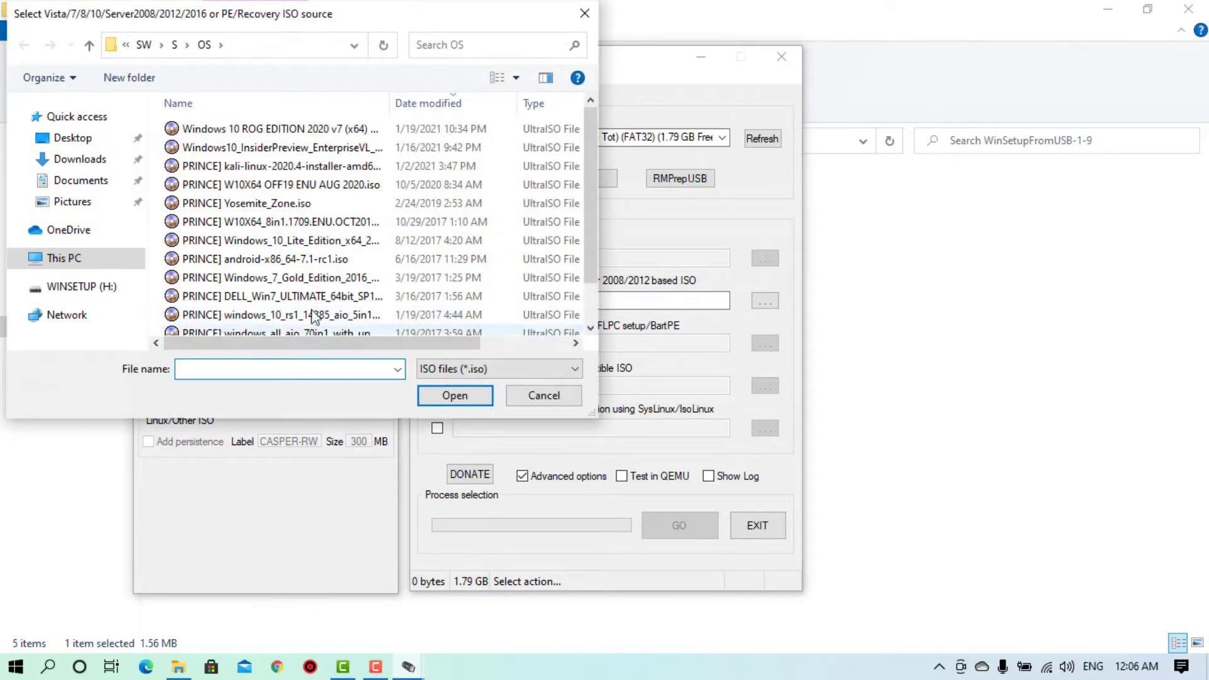
{"action": "left_click_drag", "start_coordinate": [325, 353], "coordinate": [262, 343]}
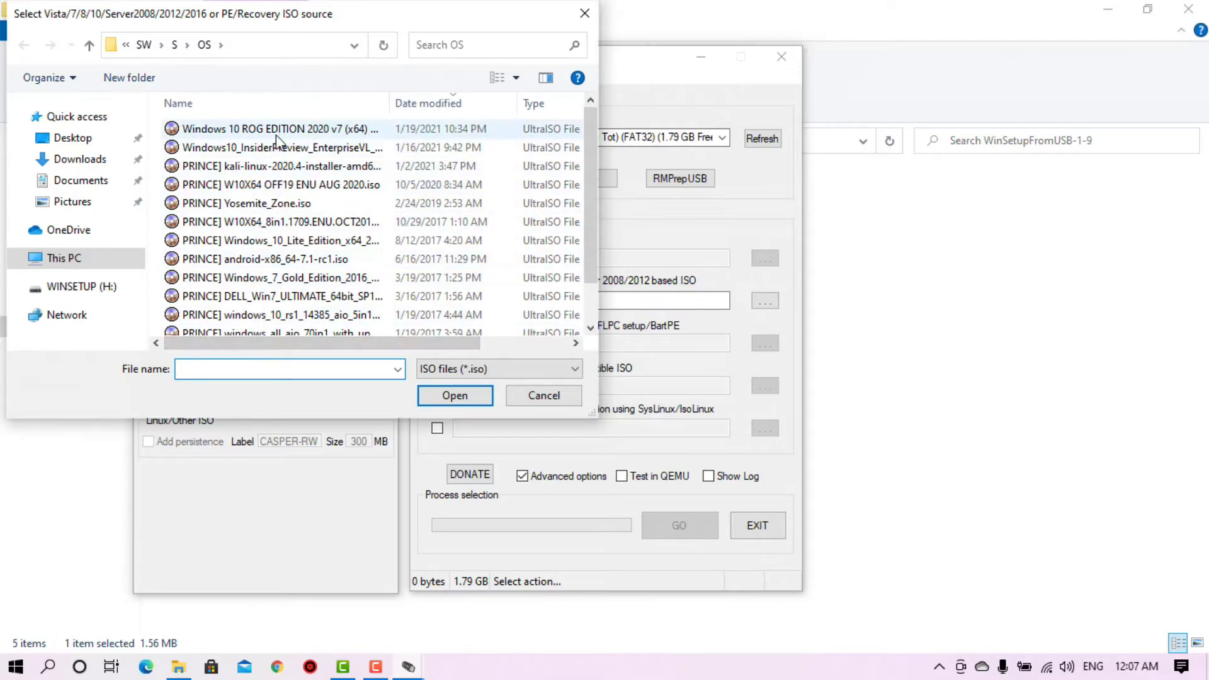
{"action": "scroll", "coordinate": [271, 189], "scroll_direction": "down", "scroll_amount": 1}
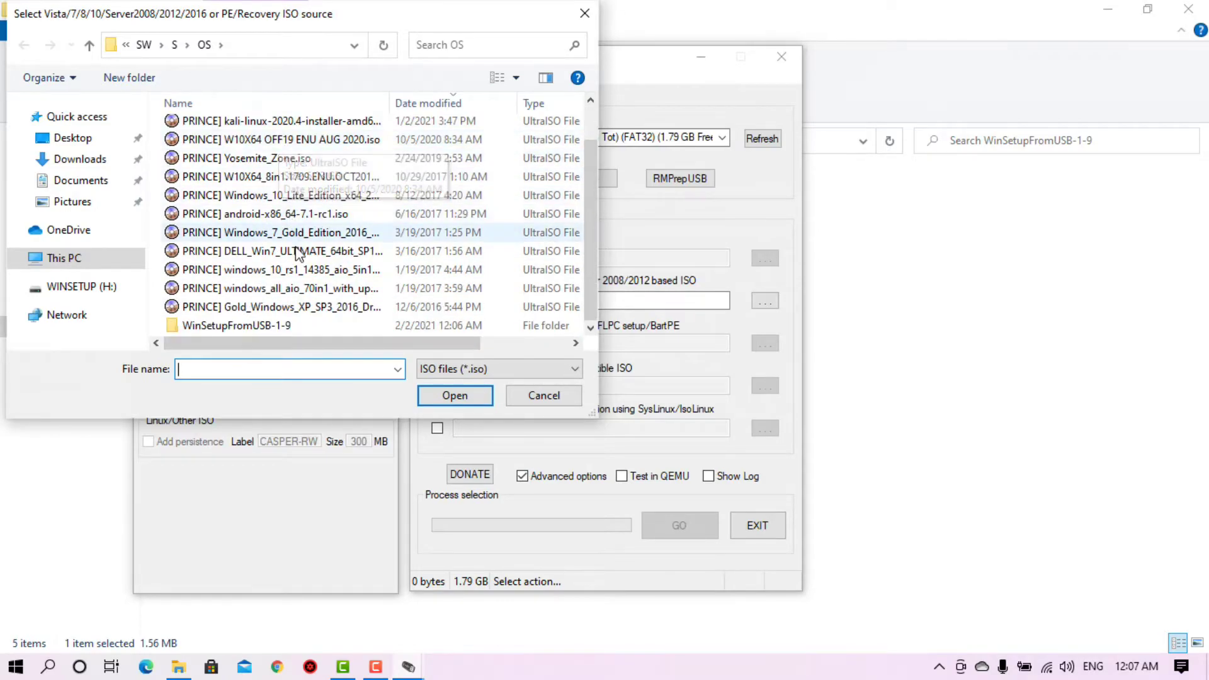
{"action": "scroll", "coordinate": [285, 260], "scroll_direction": "up", "scroll_amount": 1}
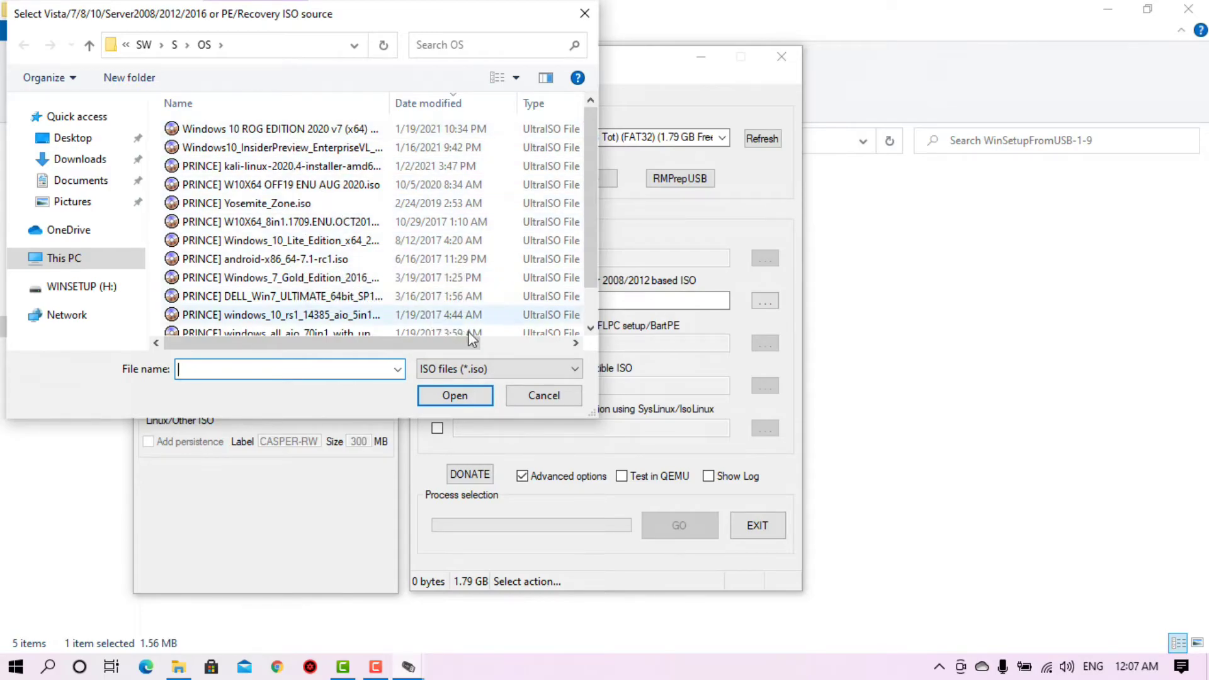
{"action": "left_click", "coordinate": [541, 394]}
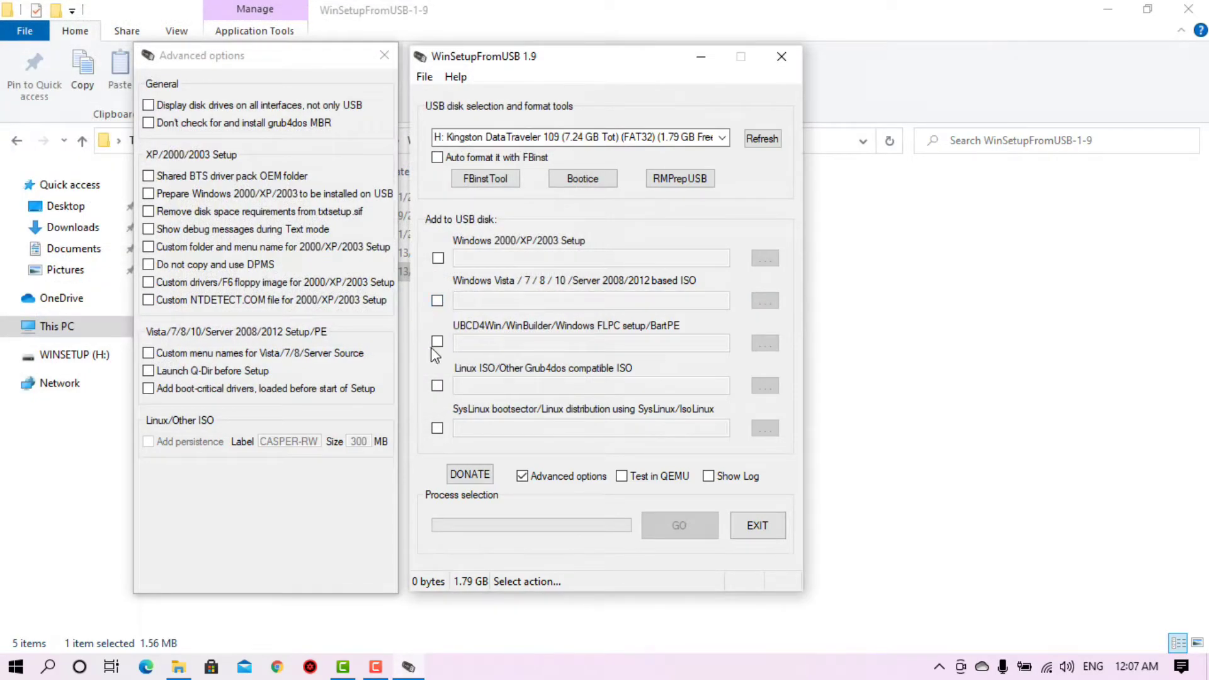
- Try to load PRINCE] kali-linux-2020.4-installer-amd64.iso as the Linux ISO/Other Grub4dos source, then disable that source
{"action": "left_click", "coordinate": [437, 386]}
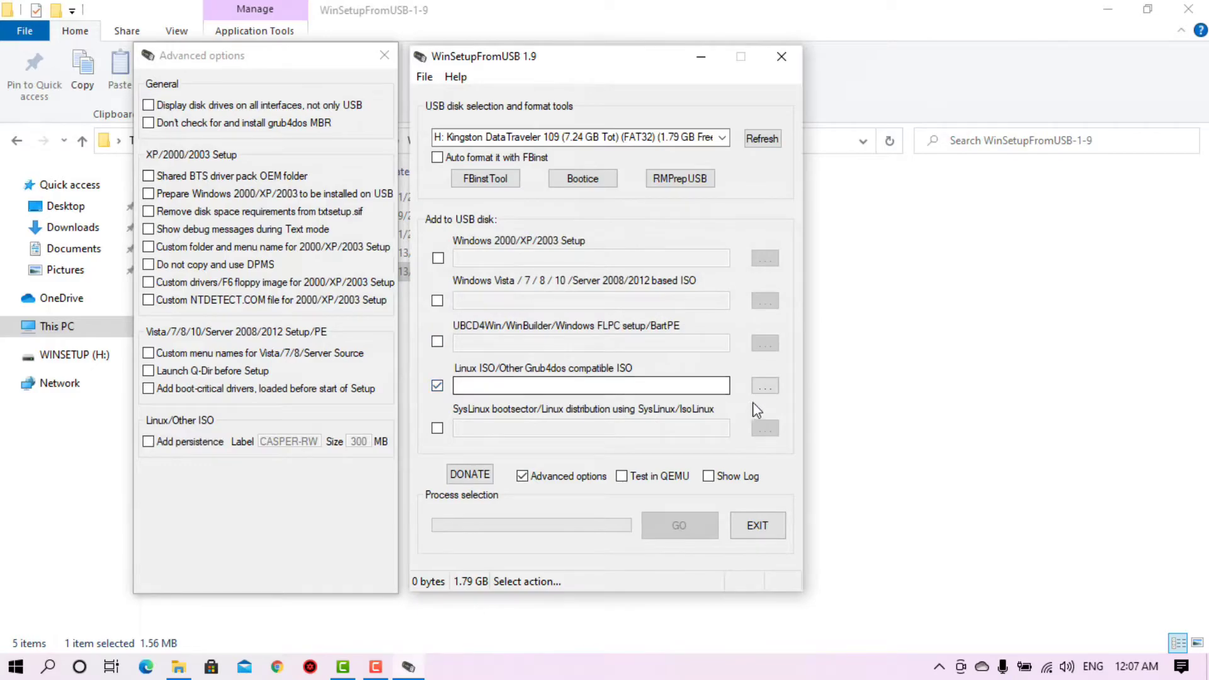
{"action": "left_click", "coordinate": [766, 386]}
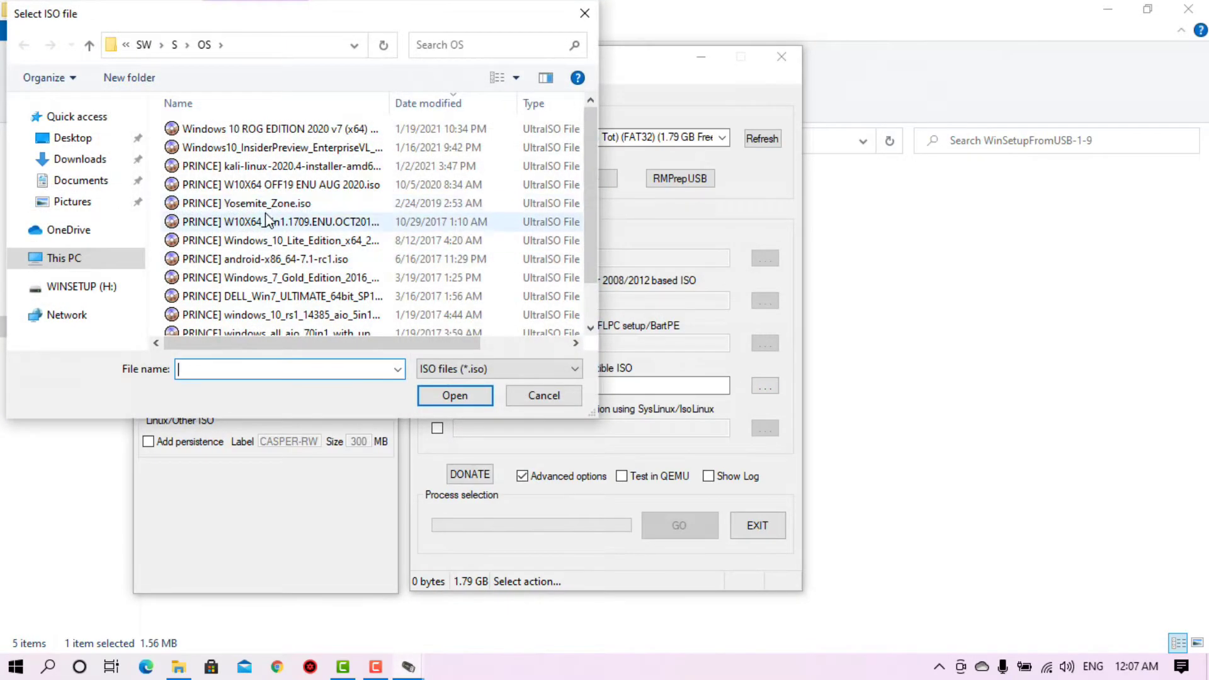
{"action": "scroll", "coordinate": [268, 233], "scroll_direction": "down", "scroll_amount": 1}
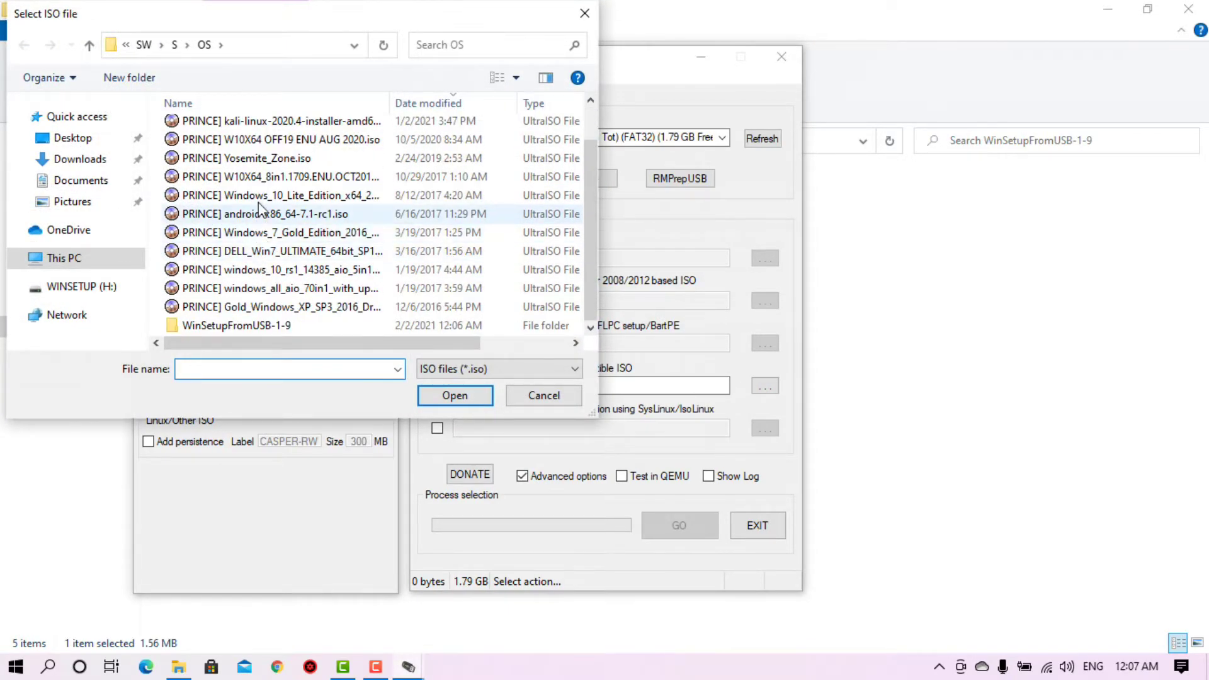
{"action": "scroll", "coordinate": [262, 208], "scroll_direction": "up", "scroll_amount": 1}
{"action": "left_click", "coordinate": [265, 167]}
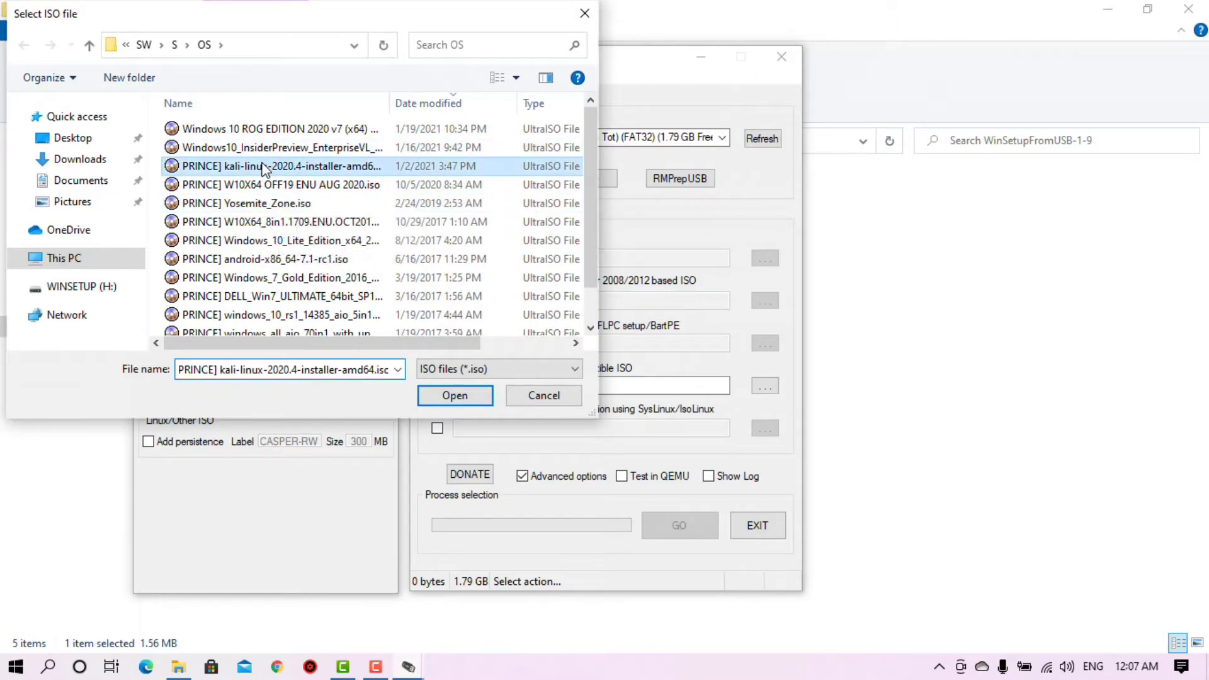
{"action": "left_click", "coordinate": [455, 395]}
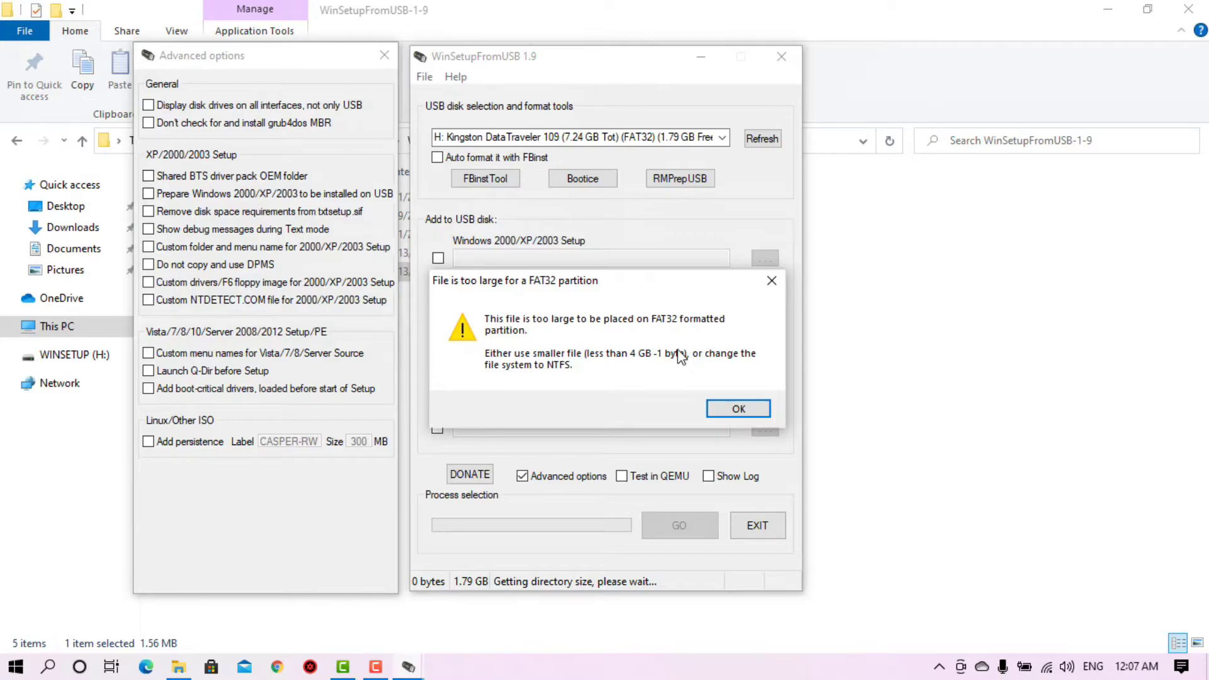
{"action": "left_click", "coordinate": [736, 409]}
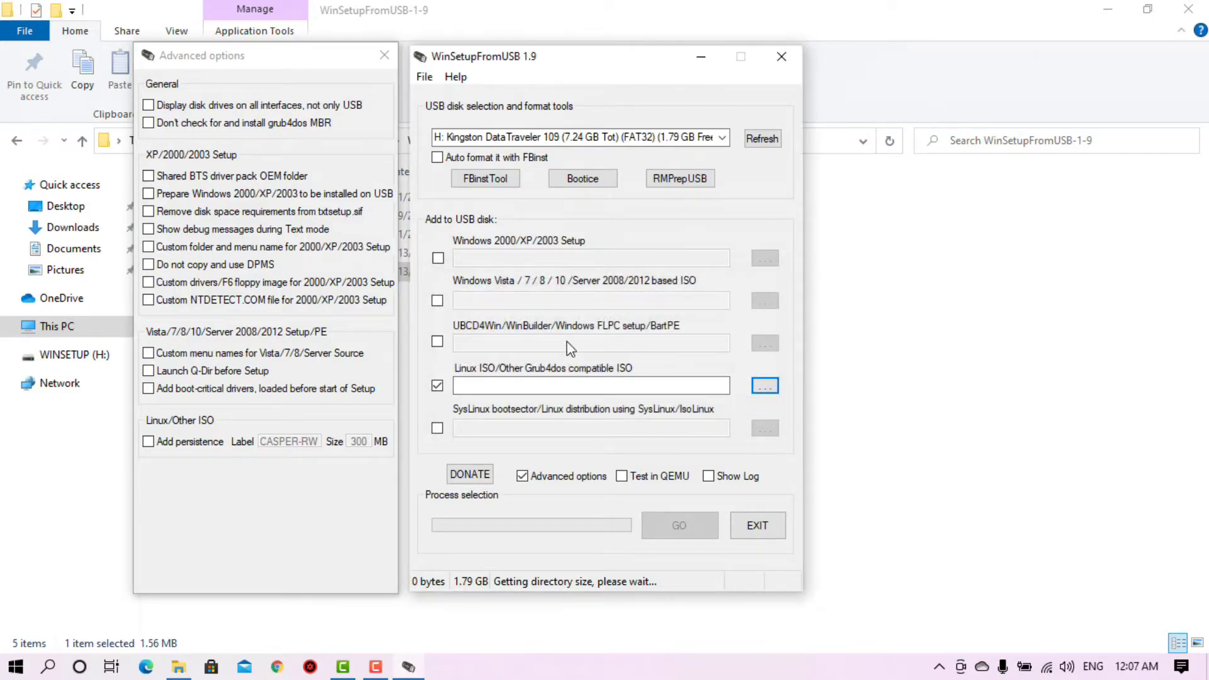
{"action": "left_click", "coordinate": [435, 391]}
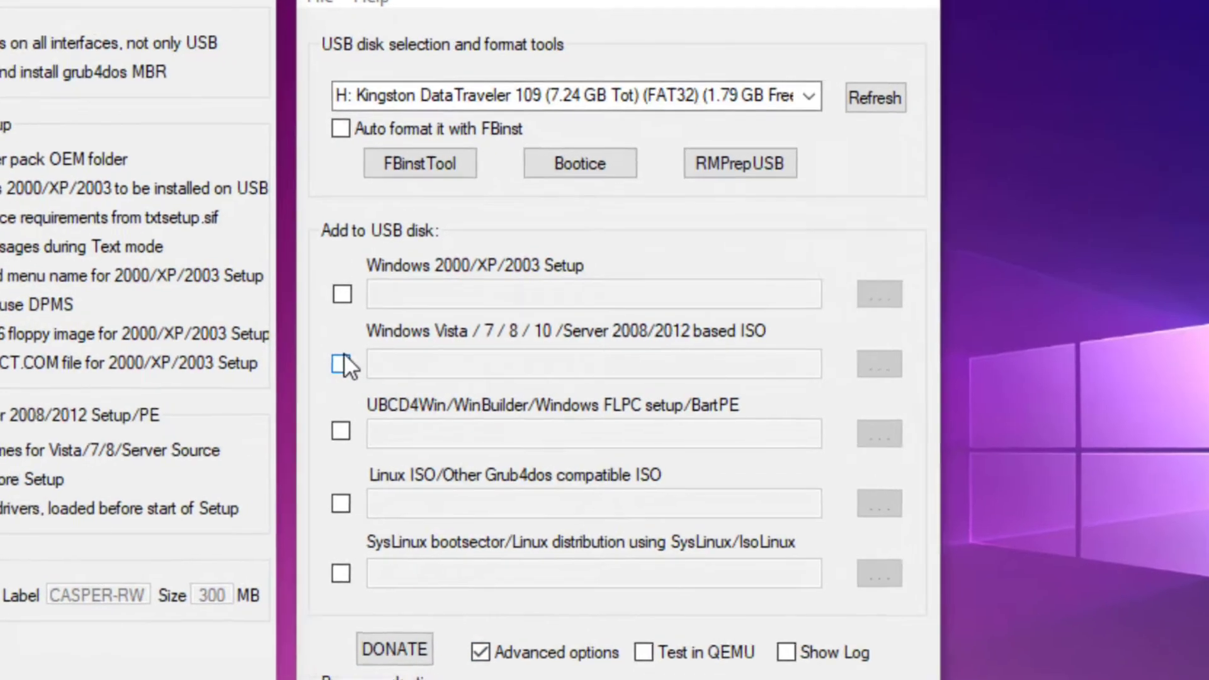
- Load Windows 7 live cd from usb.iso from F:\SW\S\OS as the Windows Vista / 7 / 8 / 10 source, with custom menu names enabled
{"action": "left_click", "coordinate": [360, 364]}
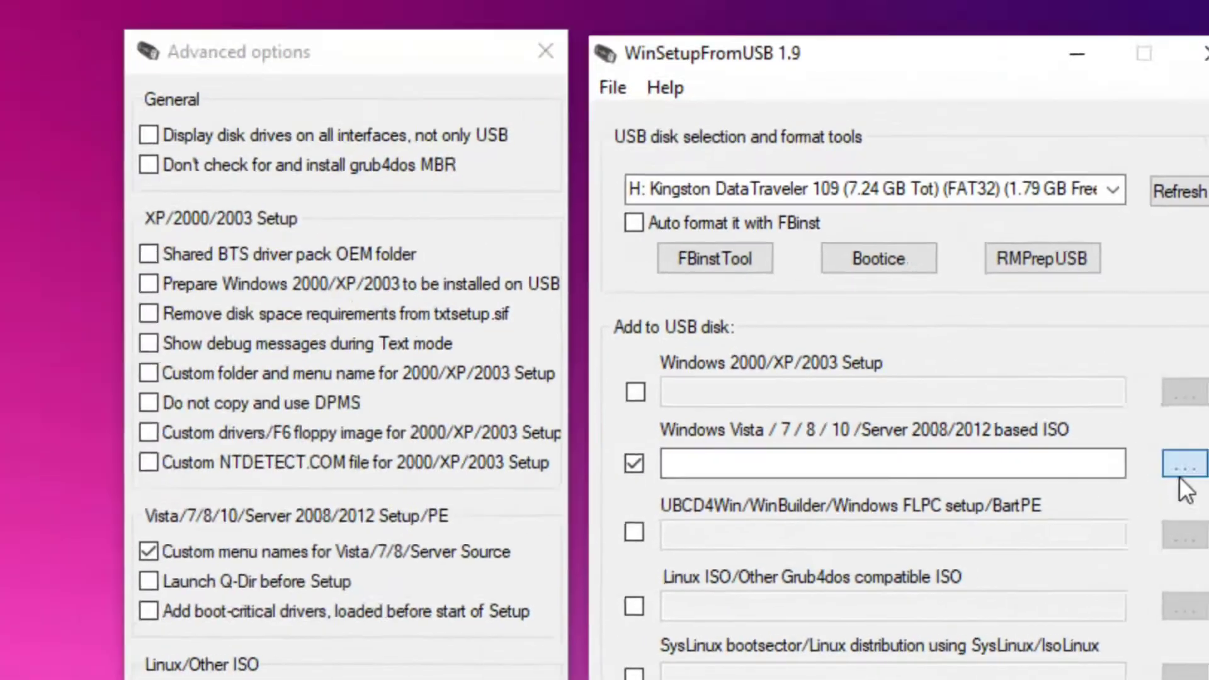
{"action": "left_click", "coordinate": [1183, 469]}
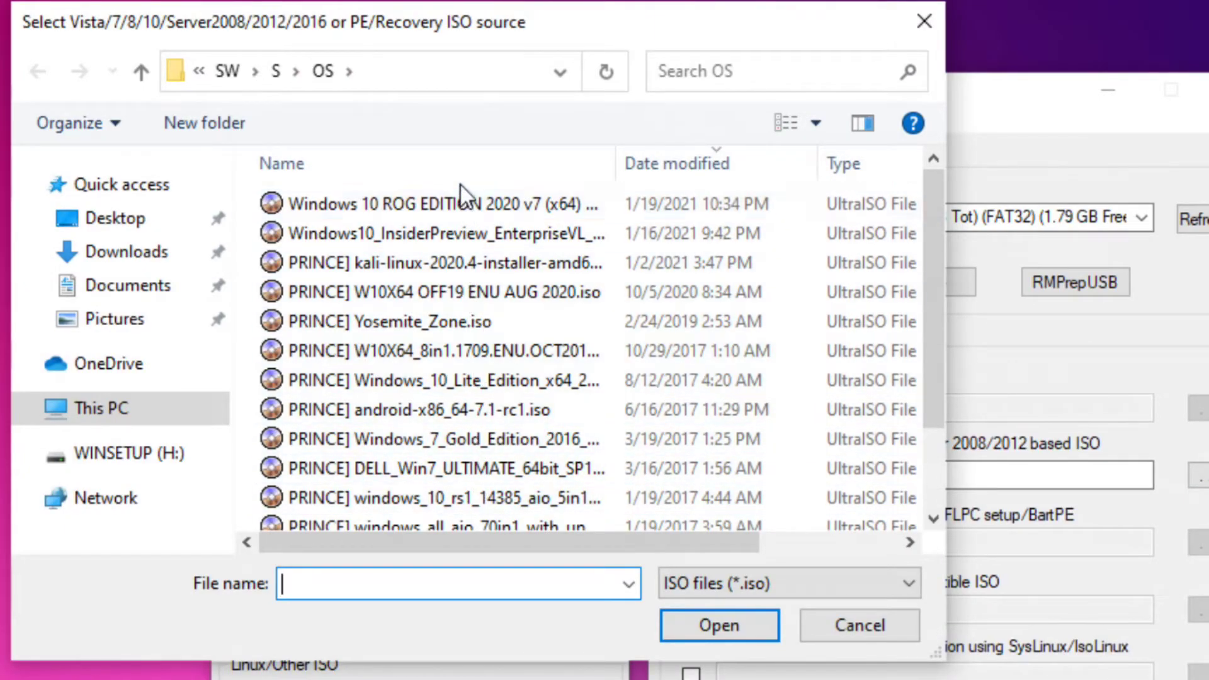
{"action": "scroll", "coordinate": [466, 226], "scroll_direction": "down", "scroll_amount": 1}
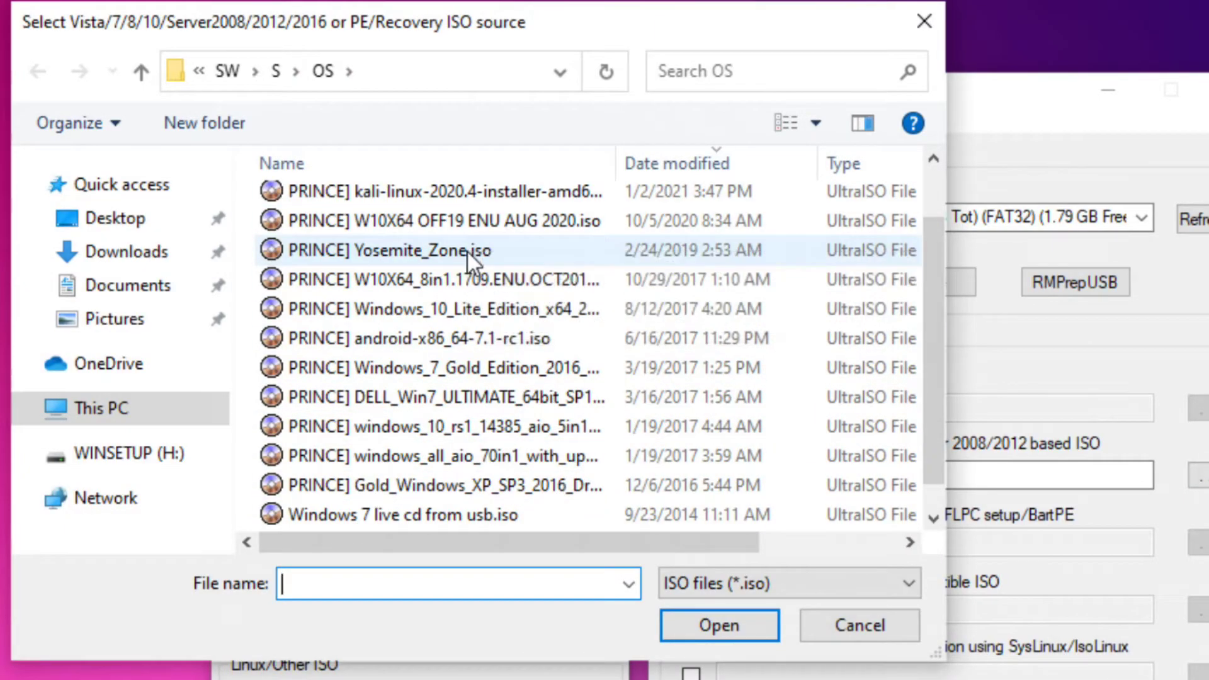
{"action": "left_click", "coordinate": [478, 515]}
{"action": "left_click", "coordinate": [735, 635]}
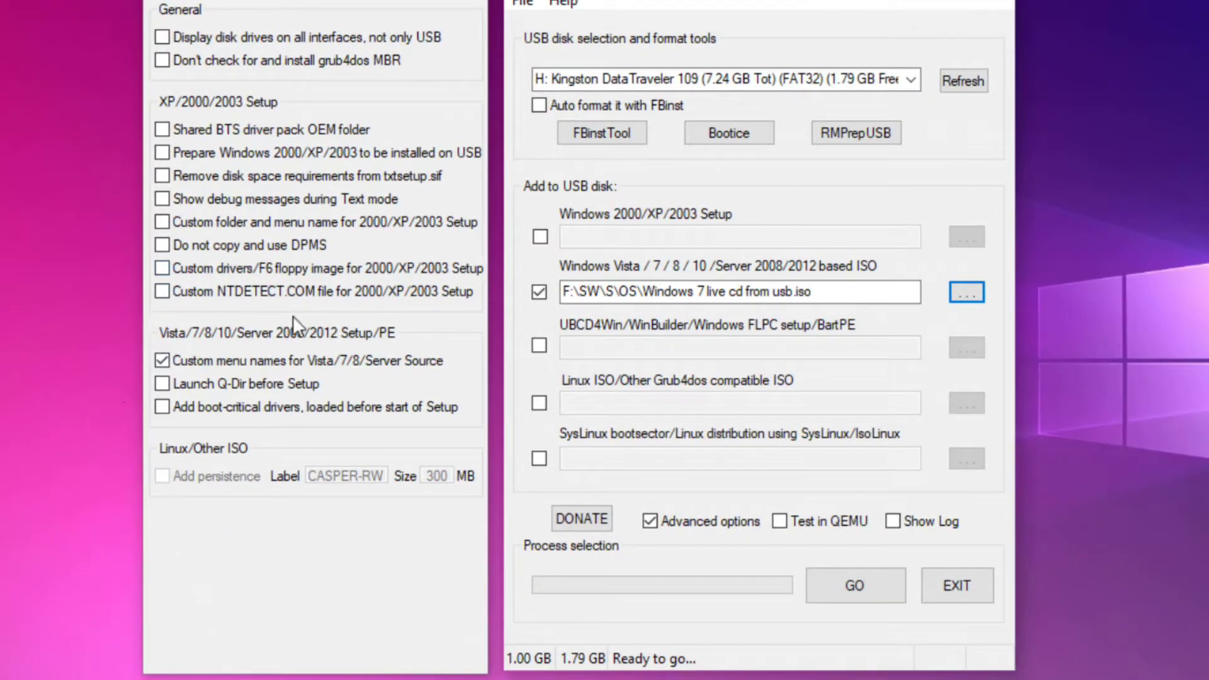
{"action": "left_click", "coordinate": [474, 3]}
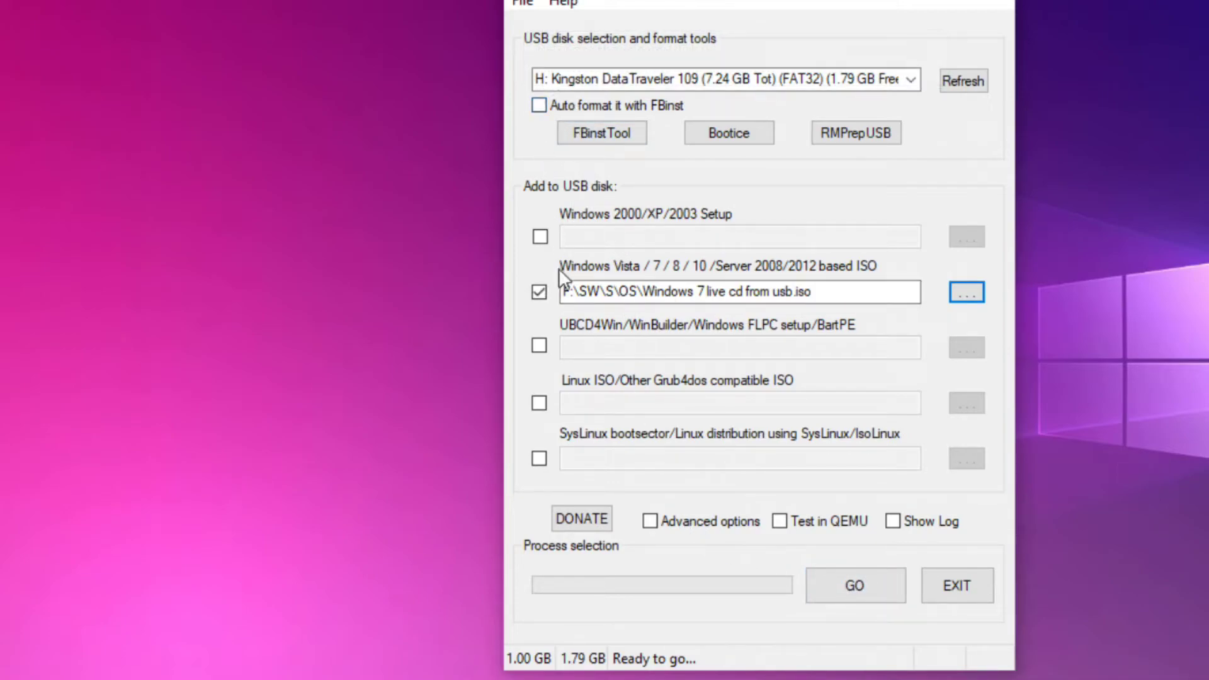
- Start adding the live CD to the USB disk with setup folder name "live" and boot menu name "windows 7 live", then dismiss the completion notice
{"action": "left_click", "coordinate": [871, 595]}
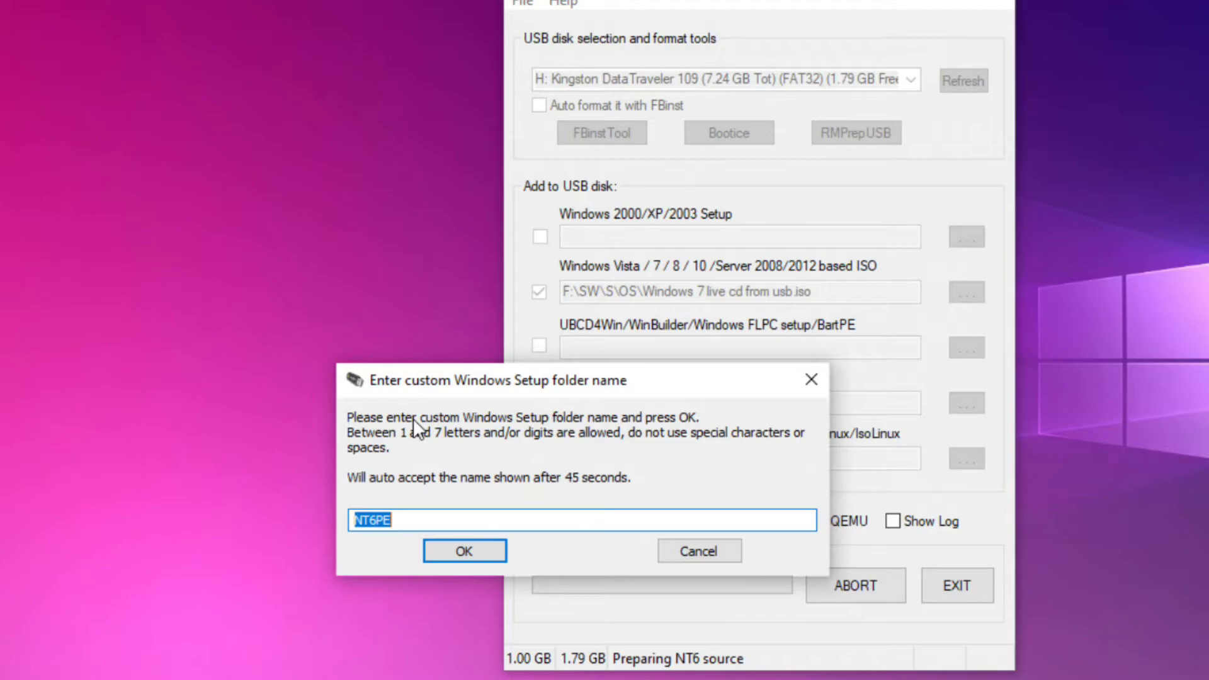
{"action": "type", "text": "live"}
{"action": "key", "text": "Return"}
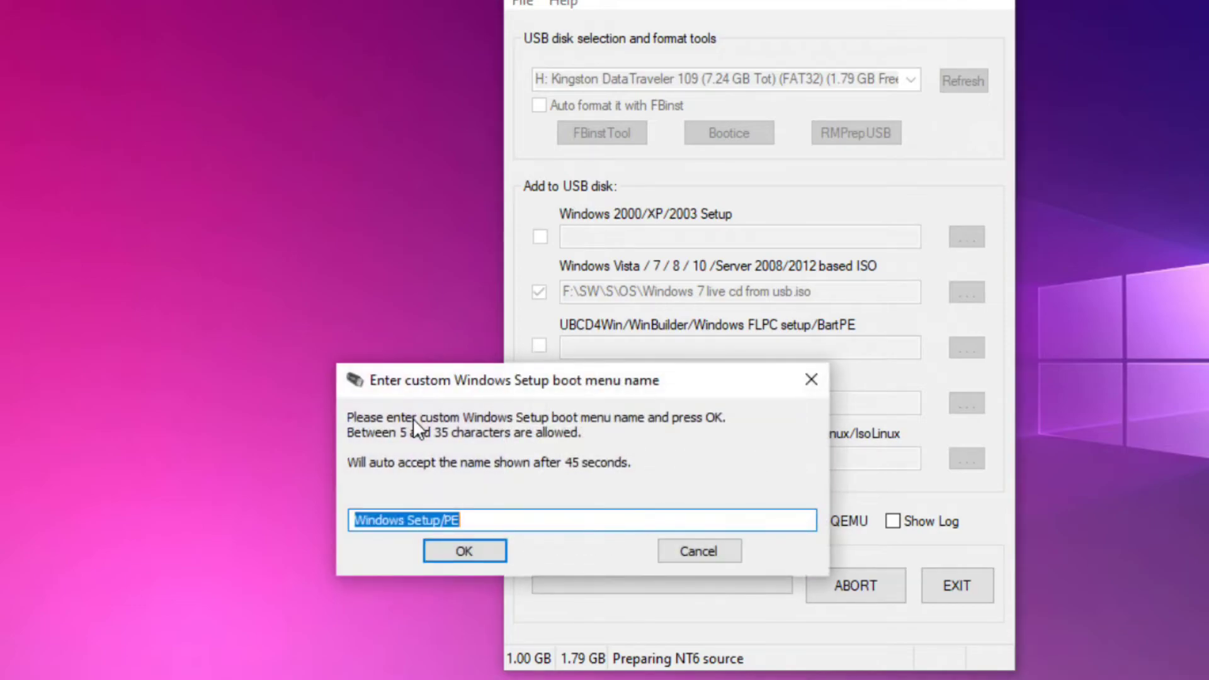
{"action": "type", "text": "windows"}
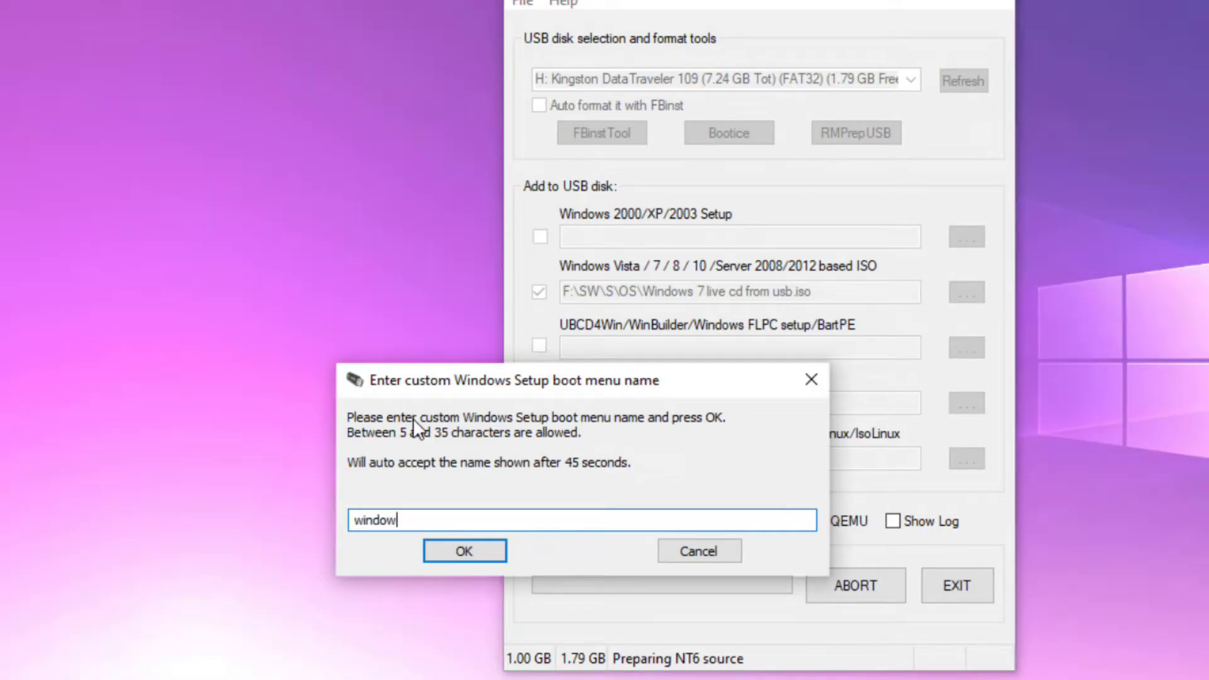
{"action": "type", "text": " 7 live"}
{"action": "key", "text": "Return"}
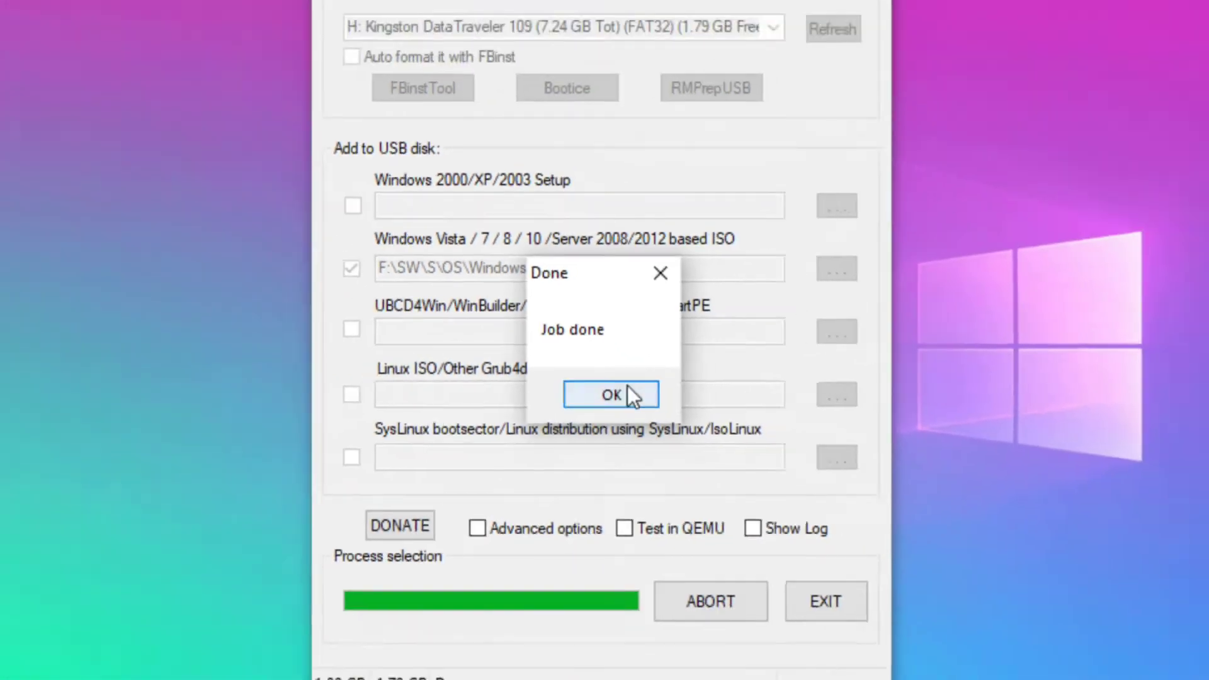
{"action": "left_click", "coordinate": [629, 417]}
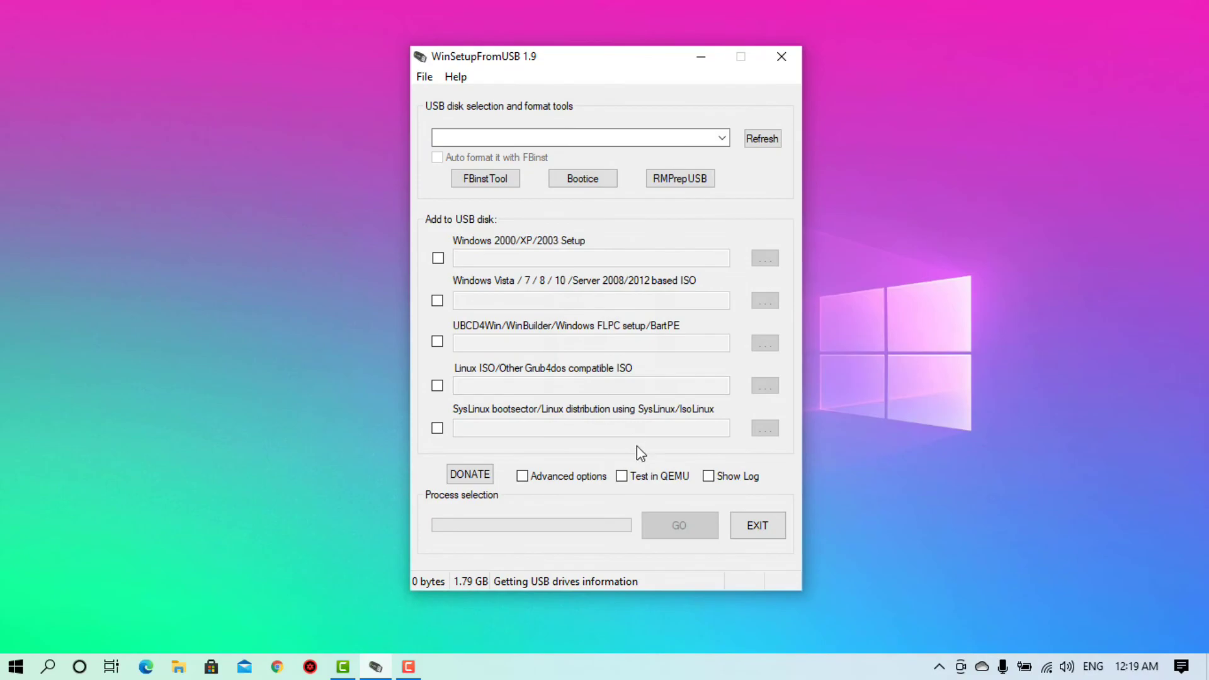
- Exit WinSetupFromUSB and refresh the desktop
{"action": "left_click", "coordinate": [752, 526]}
{"action": "right_click", "coordinate": [515, 193]}
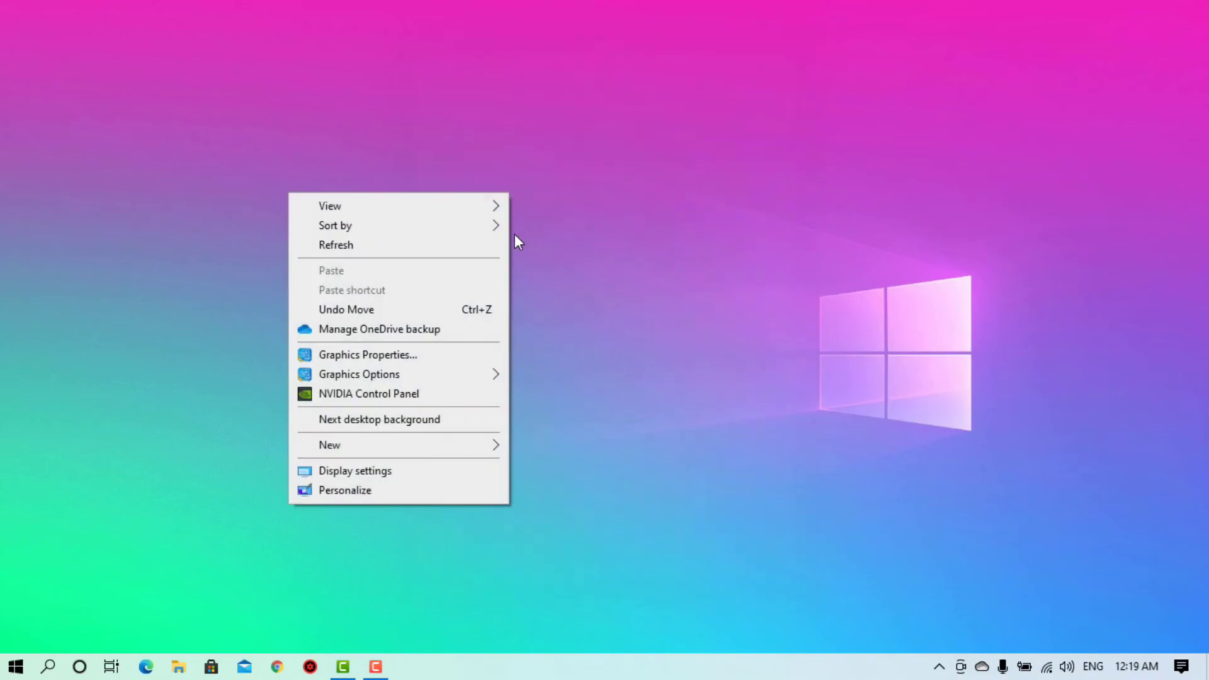
{"action": "left_click", "coordinate": [419, 251]}
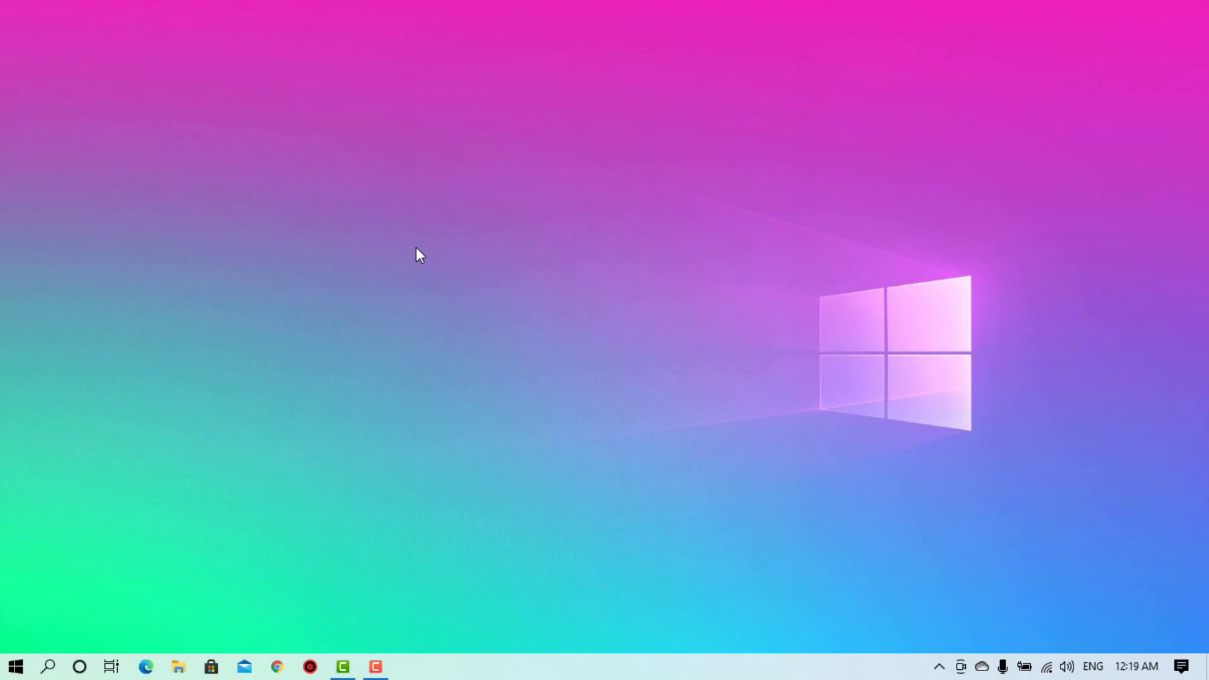
- Open the WINSETUP (H:) drive in File Explorer, refresh and examine its boot files and folders, then return to This PC
{"action": "key", "text": "super+e"}
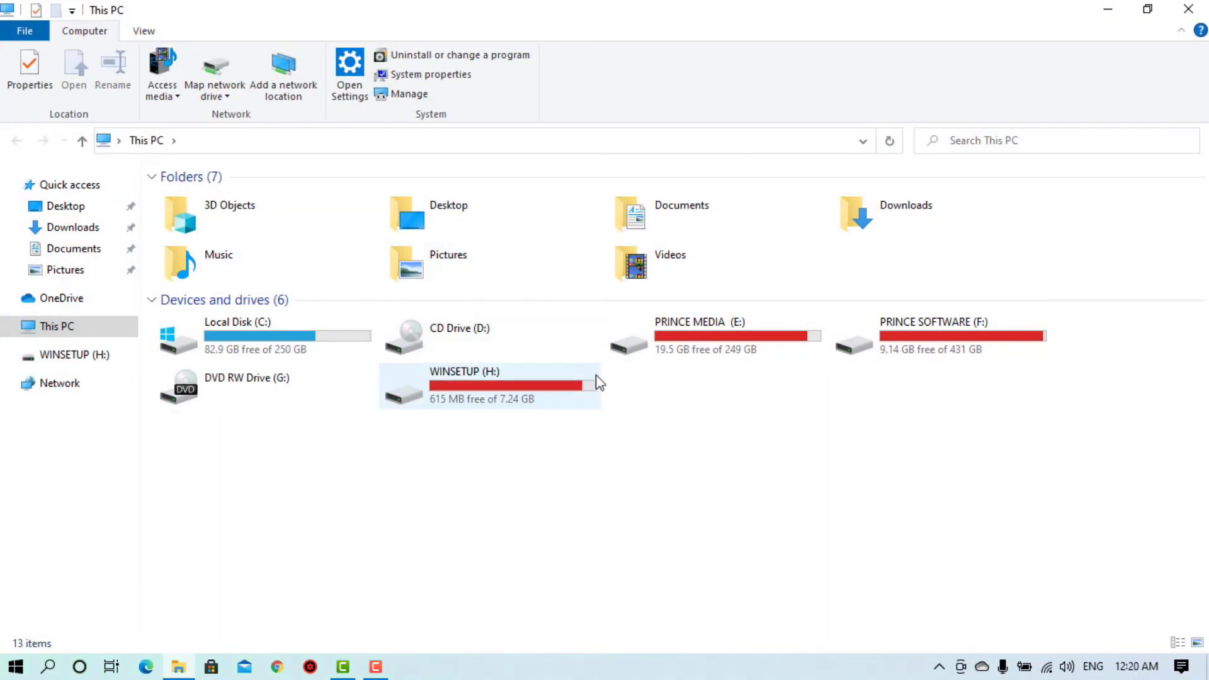
{"action": "double_click", "coordinate": [560, 408]}
{"action": "left_click_drag", "start_coordinate": [350, 435], "coordinate": [359, 111]}
{"action": "right_click", "coordinate": [318, 398]}
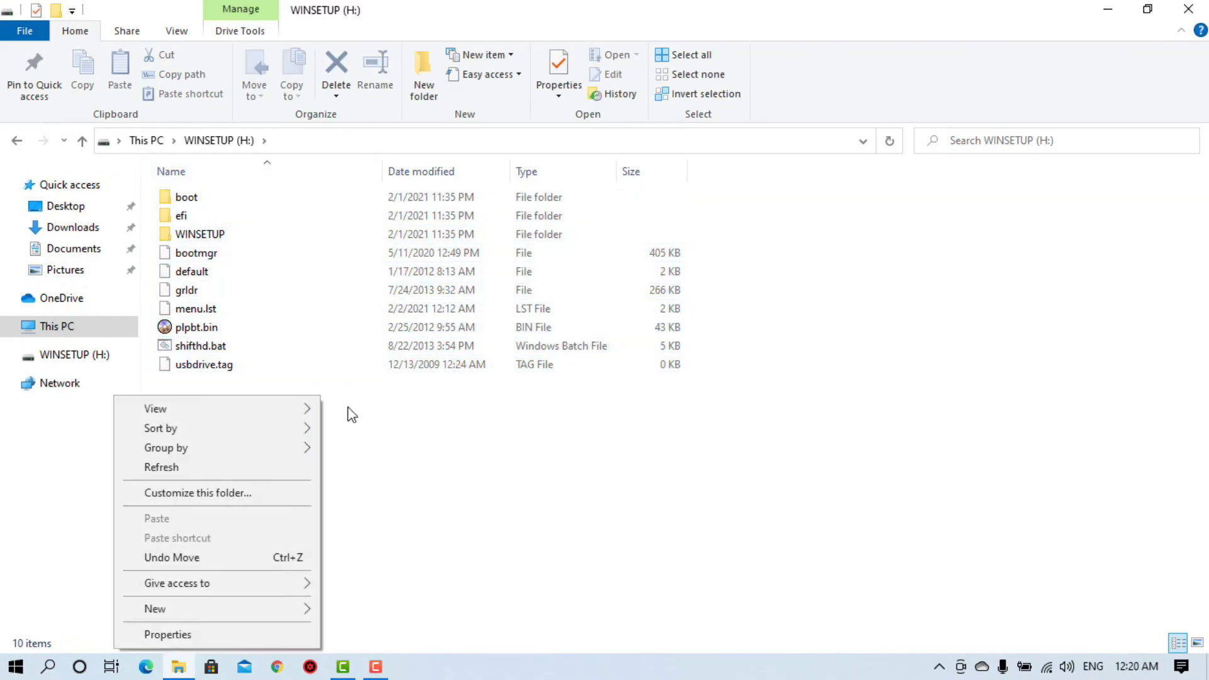
{"action": "left_click", "coordinate": [252, 468]}
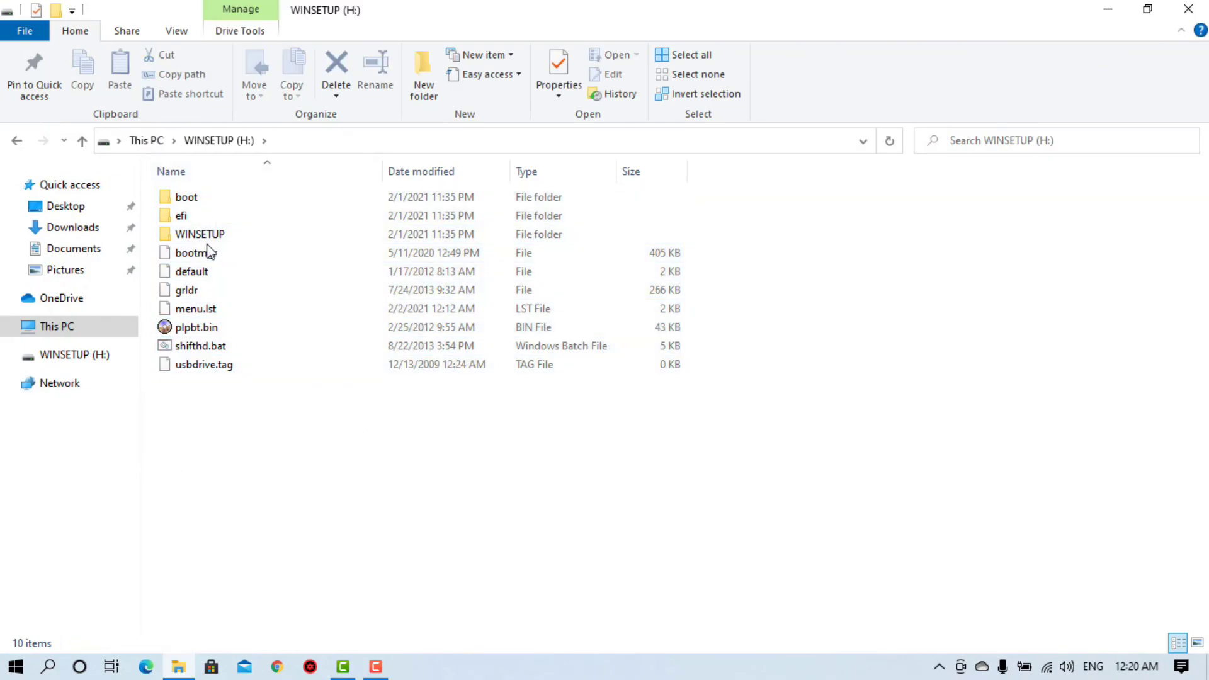
{"action": "left_click", "coordinate": [17, 142]}
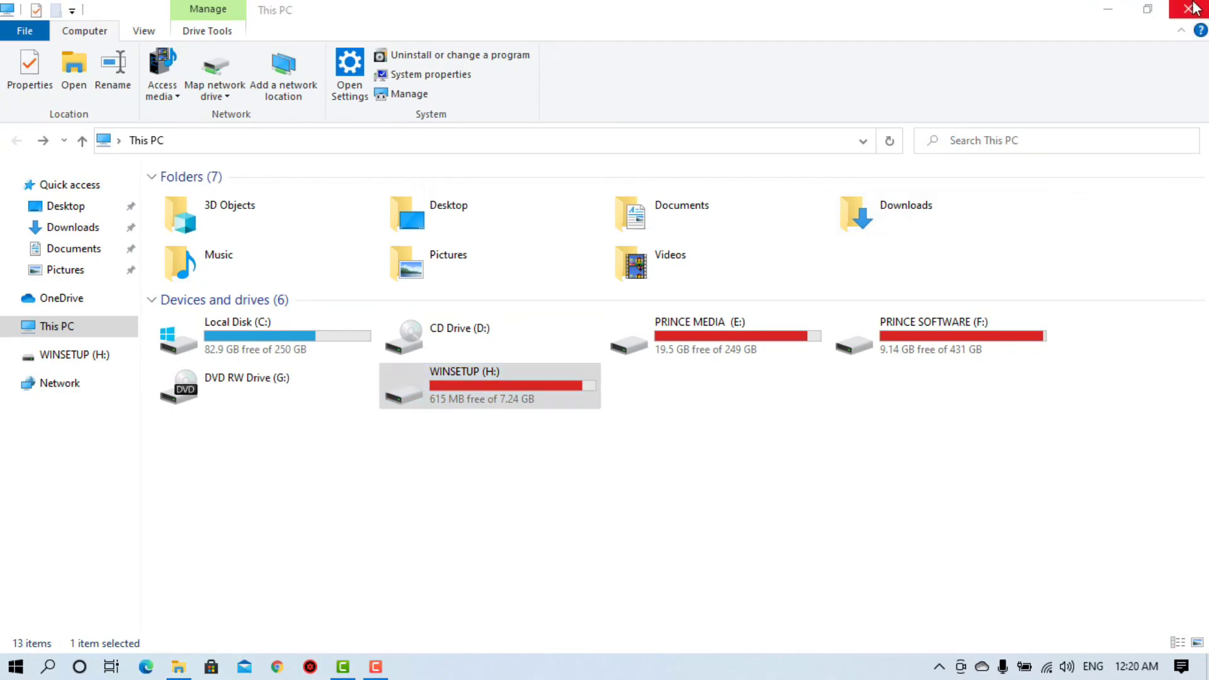